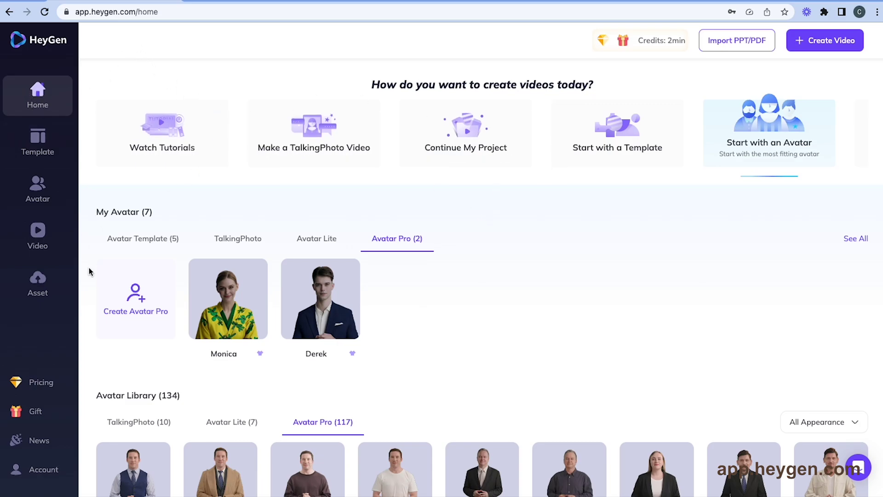
pyautogui.scroll(-1, 149, 282)
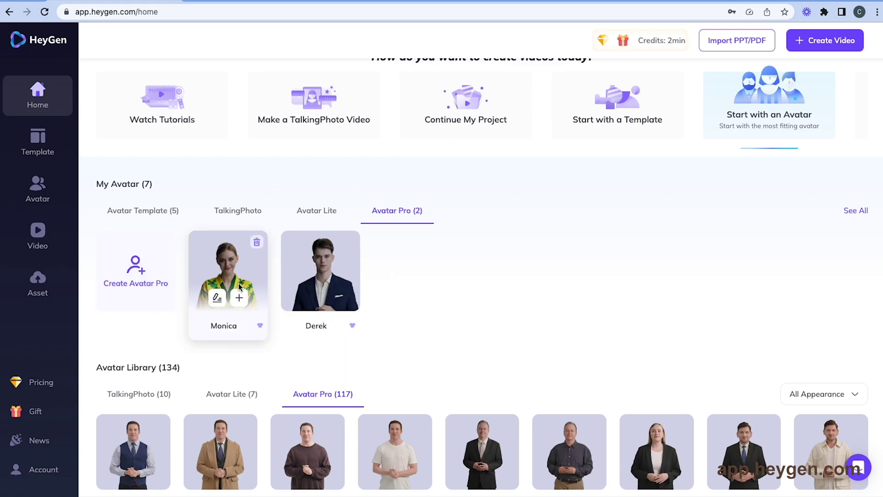
pyautogui.moveTo(227, 299)
pyautogui.click(224, 274)
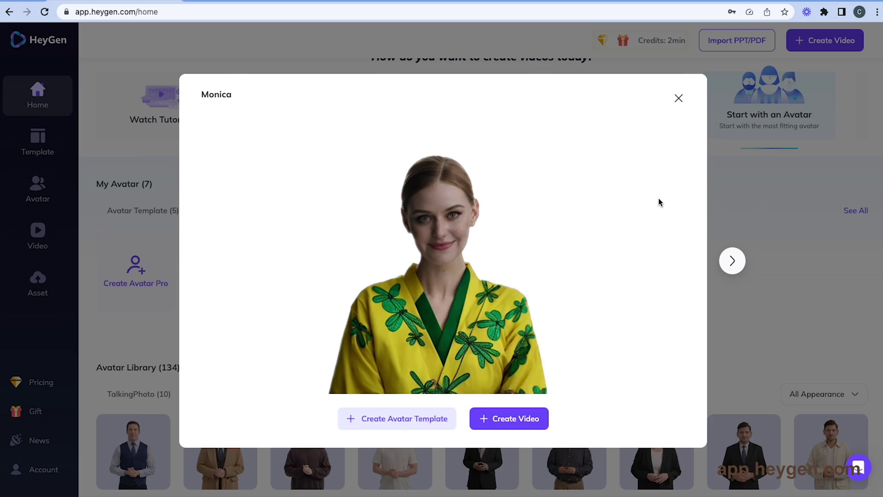
pyautogui.press('Escape')
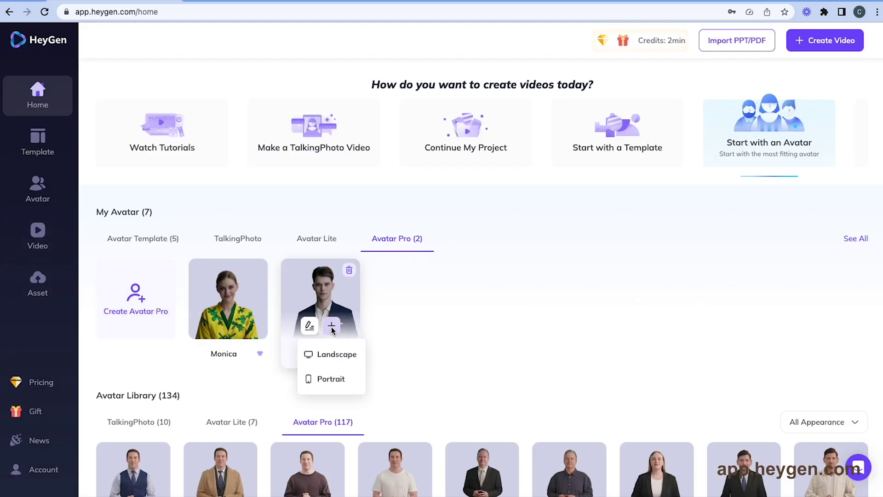
pyautogui.scroll(-3, 174, 280)
pyautogui.scroll(-3, 173, 280)
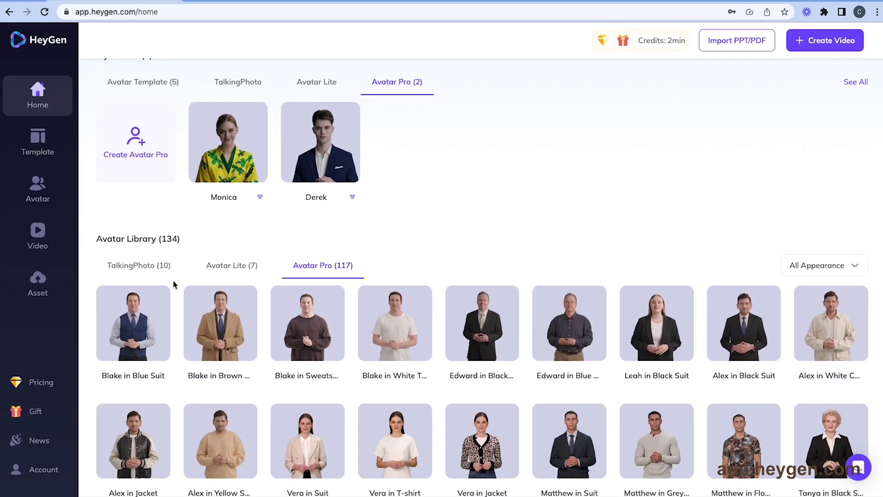
pyautogui.scroll(-3, 173, 284)
pyautogui.scroll(-5, 173, 284)
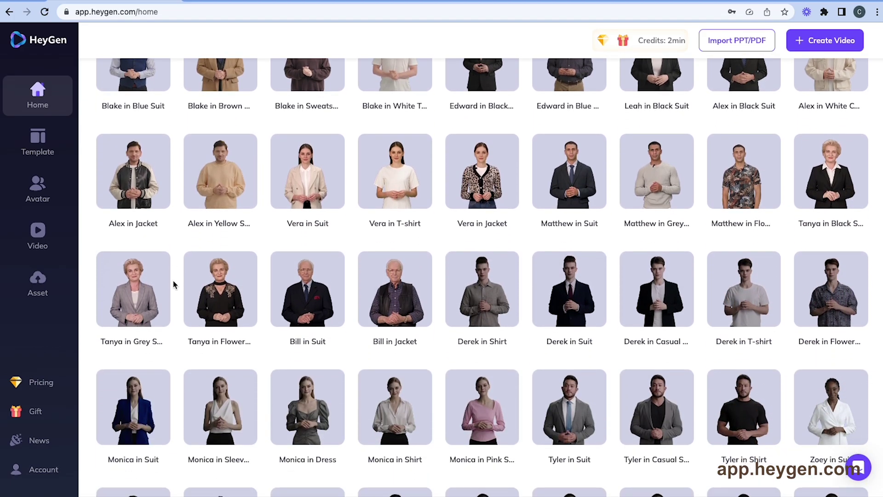
pyautogui.scroll(-5, 173, 284)
pyautogui.scroll(5, 174, 284)
pyautogui.scroll(8, 173, 284)
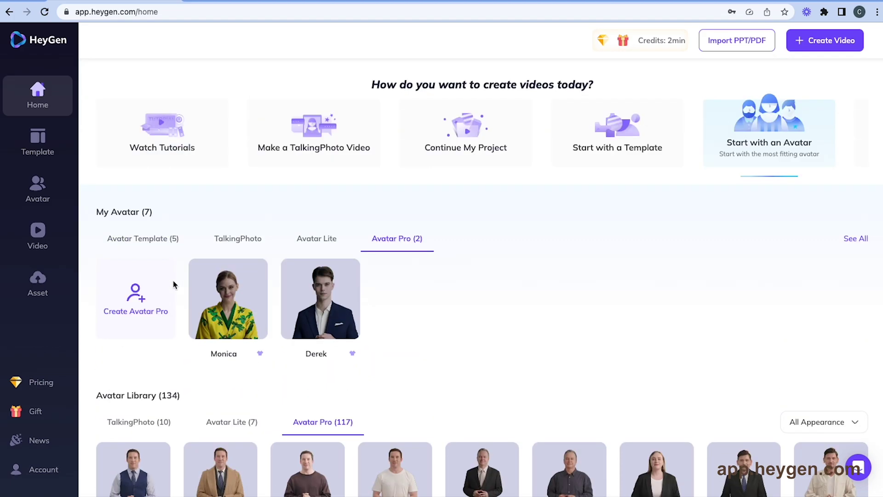
pyautogui.click(176, 140)
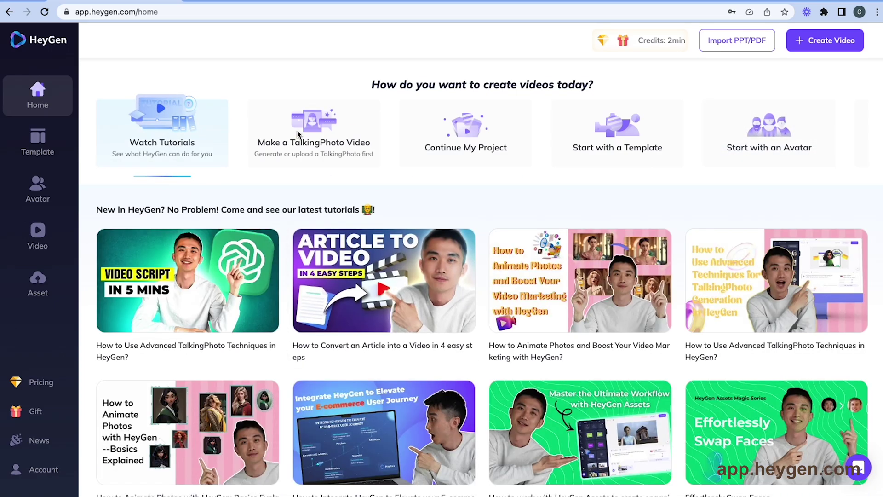
pyautogui.click(301, 135)
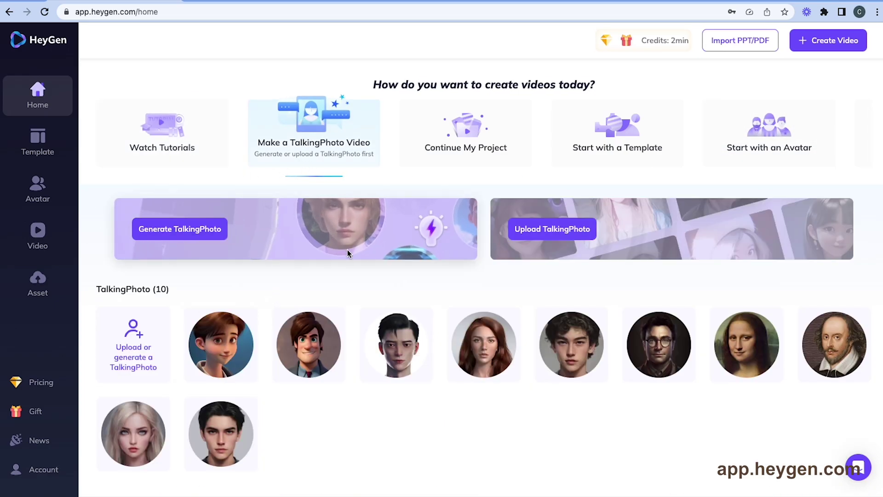
pyautogui.click(226, 334)
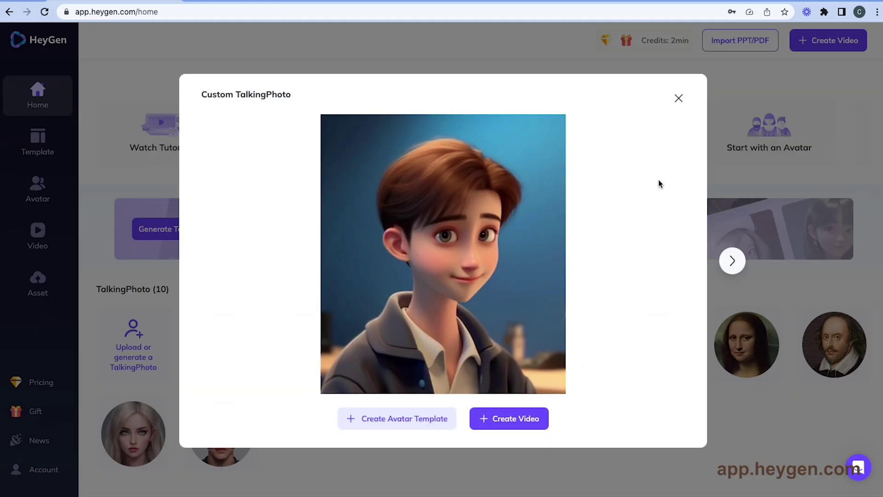
pyautogui.click(679, 98)
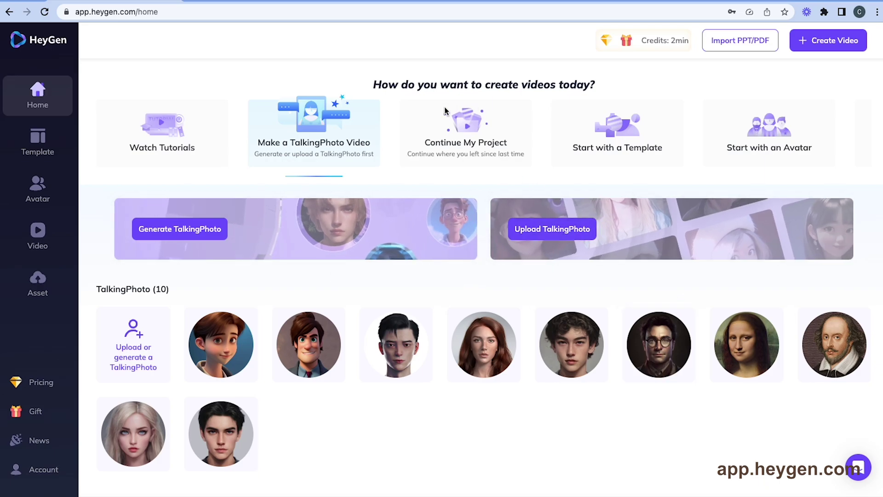
pyautogui.click(456, 130)
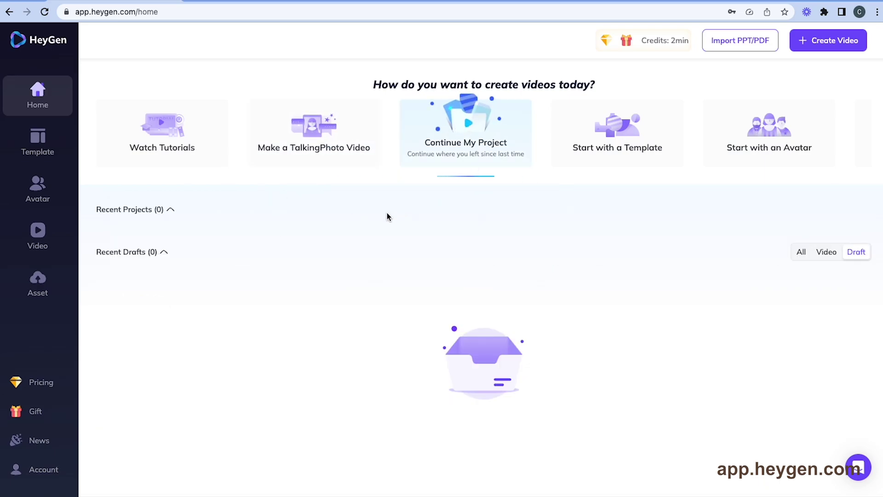
pyautogui.click(640, 134)
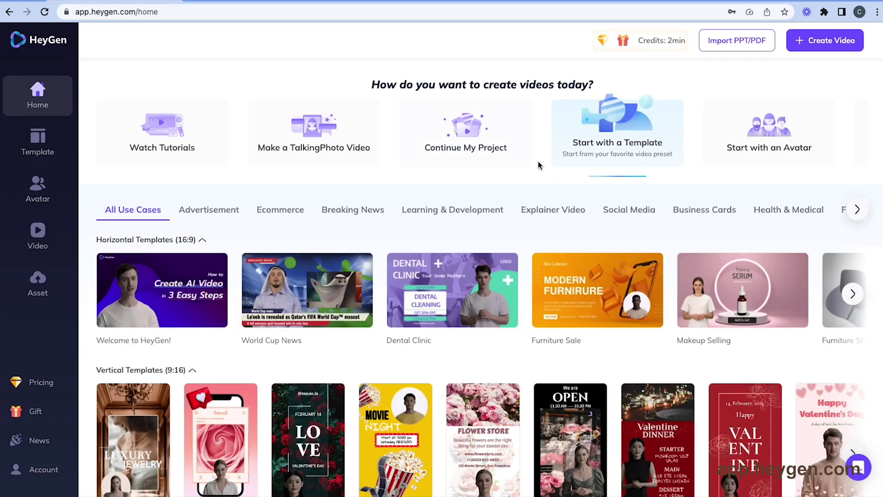
pyautogui.click(785, 143)
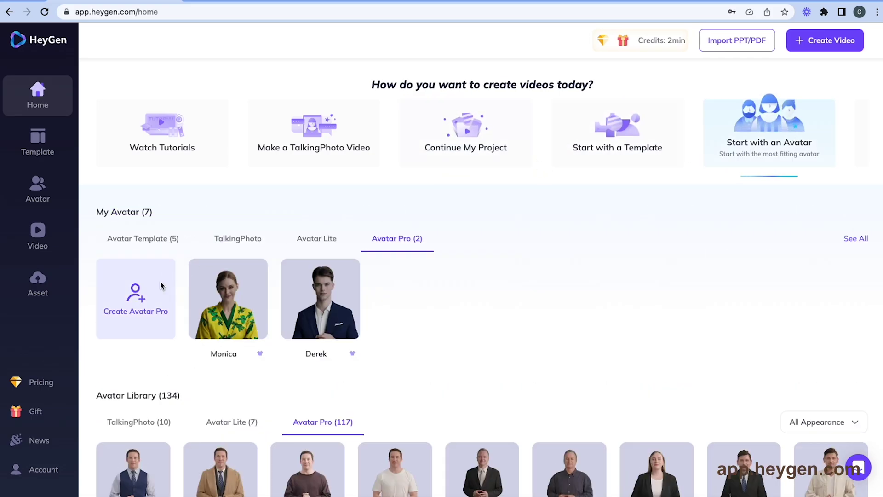
# Open the full template gallery and preview the HeyGen vs D-ID template.
pyautogui.click(37, 142)
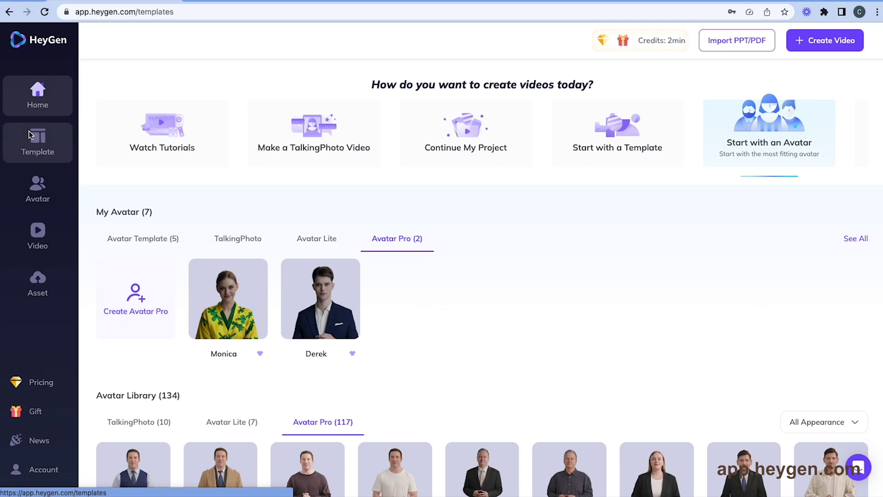
pyautogui.scroll(-10, 174, 313)
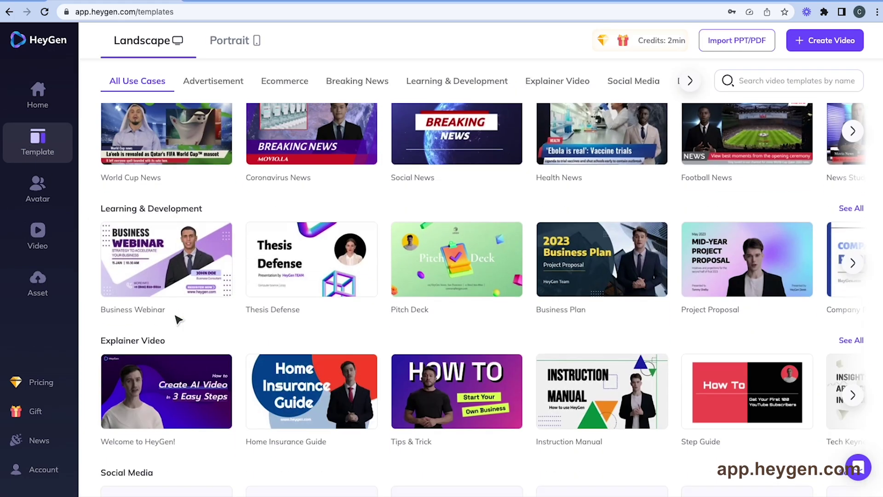
pyautogui.scroll(-10, 174, 313)
pyautogui.scroll(-8, 173, 313)
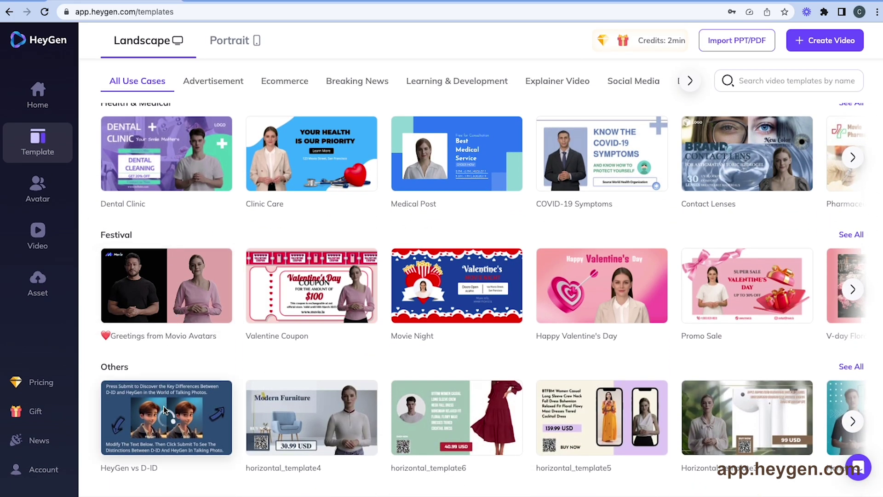
pyautogui.click(166, 416)
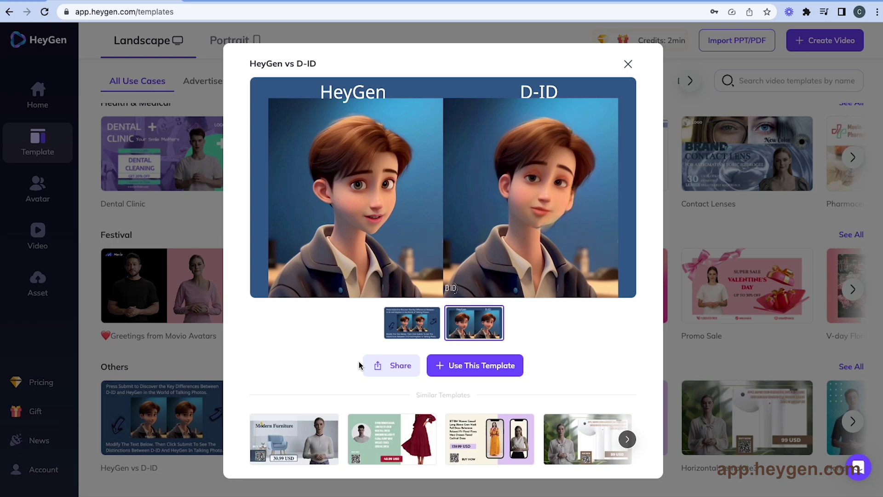
pyautogui.click(627, 67)
pyautogui.scroll(1, 233, 300)
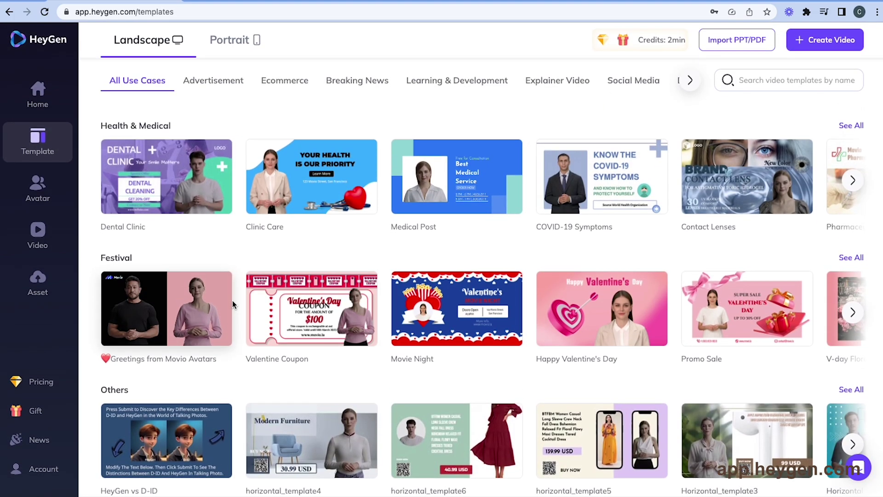
pyautogui.scroll(8, 233, 300)
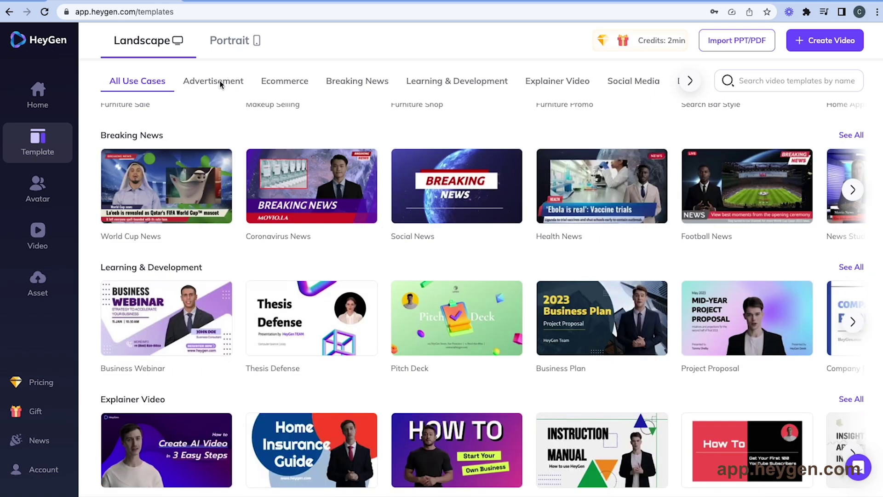
# Browse the Advertisement, Ecommerce, Breaking News and Learning & Development tabs, previewing Webinar Poster.
pyautogui.click(220, 80)
pyautogui.click(284, 81)
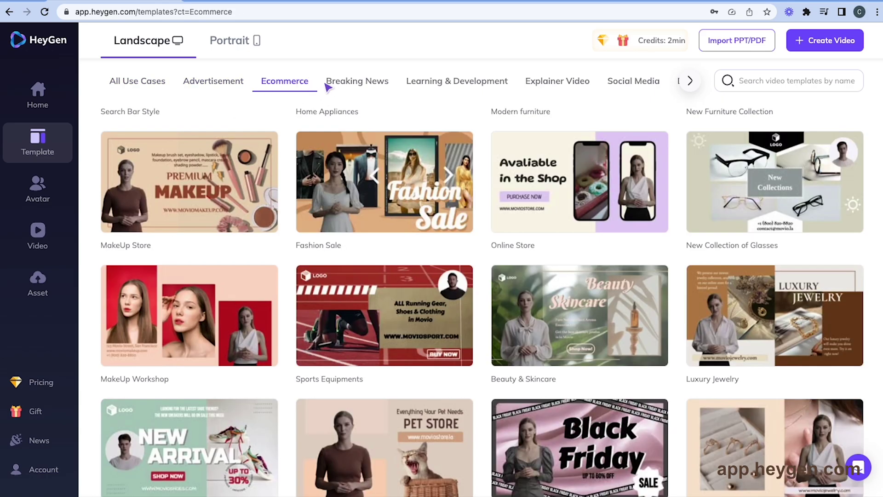
pyautogui.click(357, 81)
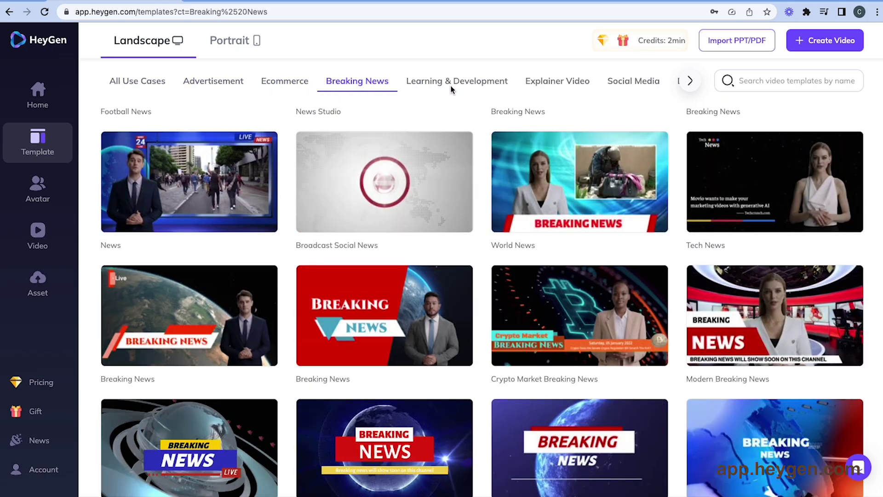
pyautogui.click(452, 81)
pyautogui.click(414, 207)
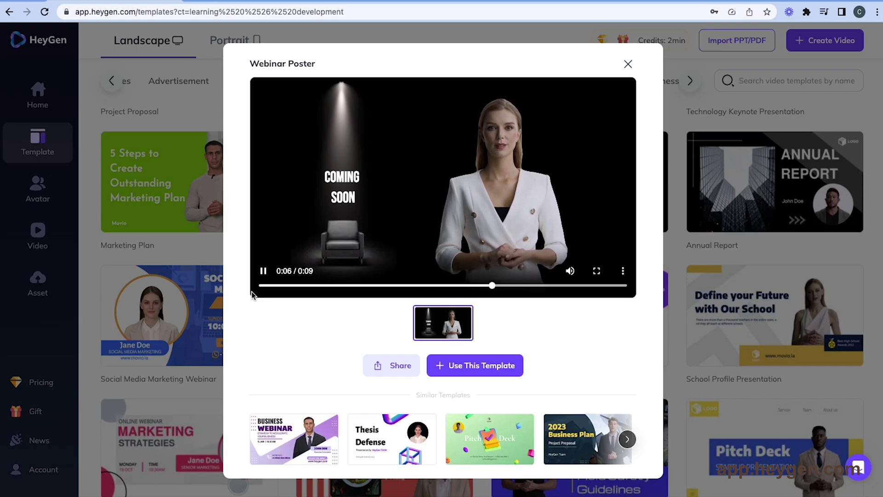
pyautogui.click(628, 64)
# Go via the Avatars page to the Video library showing Voice of AI and Welcome to HeyGen!
pyautogui.click(38, 190)
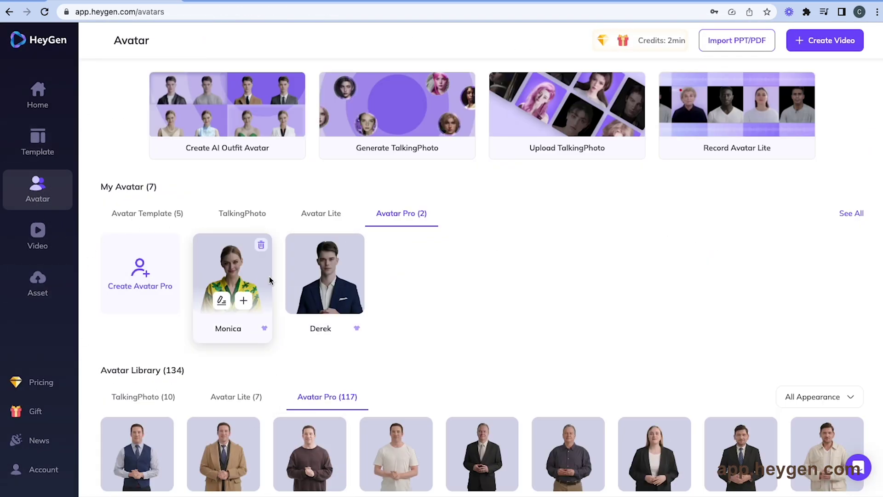
pyautogui.click(50, 234)
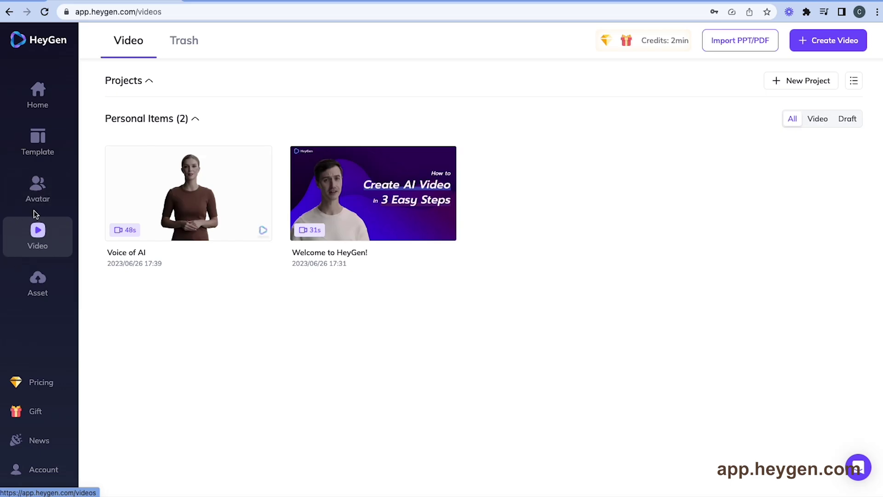
pyautogui.moveTo(189, 191)
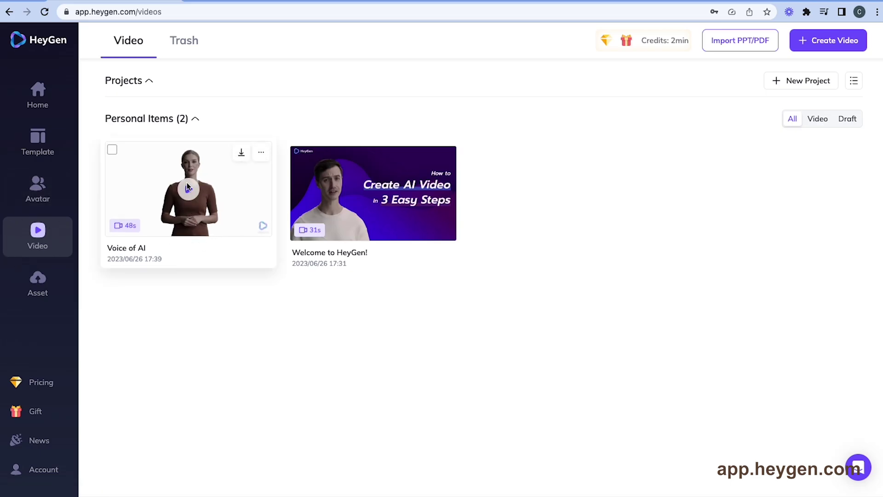
# Open and play the Voice of AI video, raising the volume and turning captions off.
pyautogui.click(186, 191)
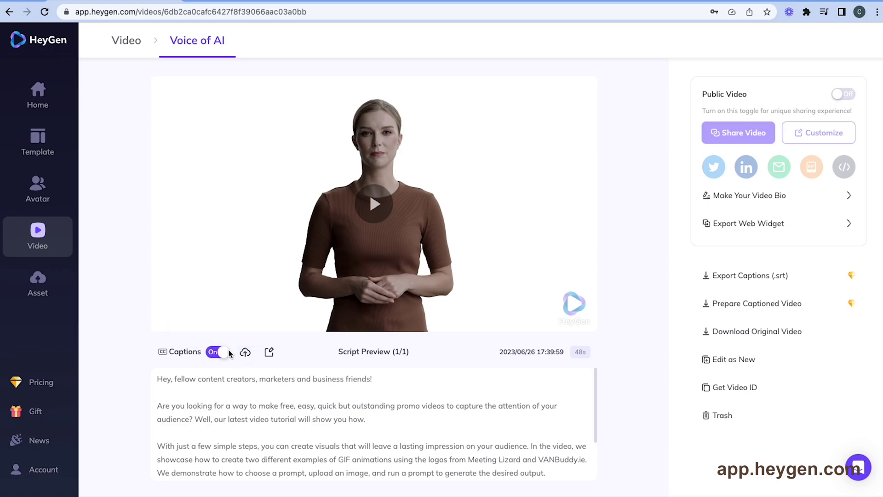
pyautogui.click(372, 211)
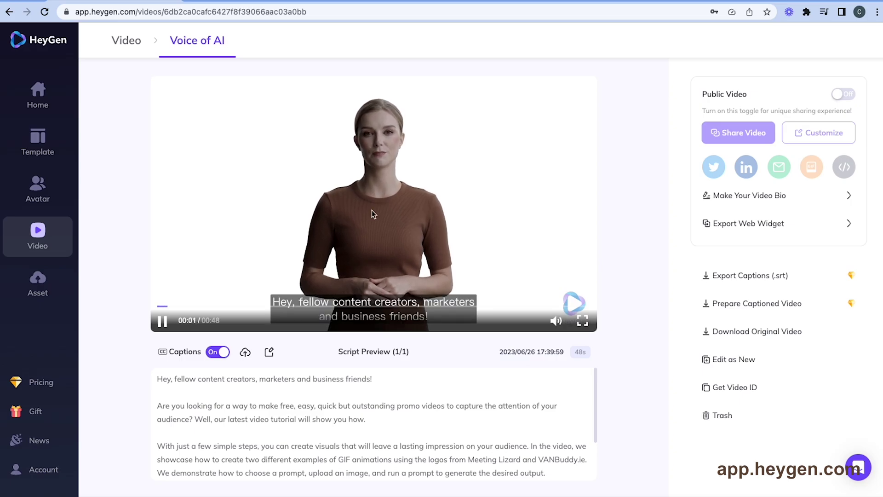
pyautogui.press('XF86AudioRaiseVolume')
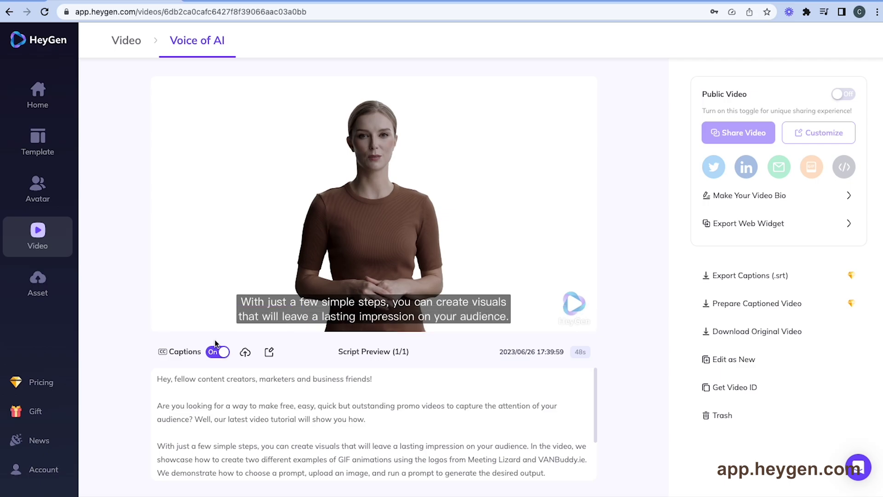
pyautogui.click(218, 352)
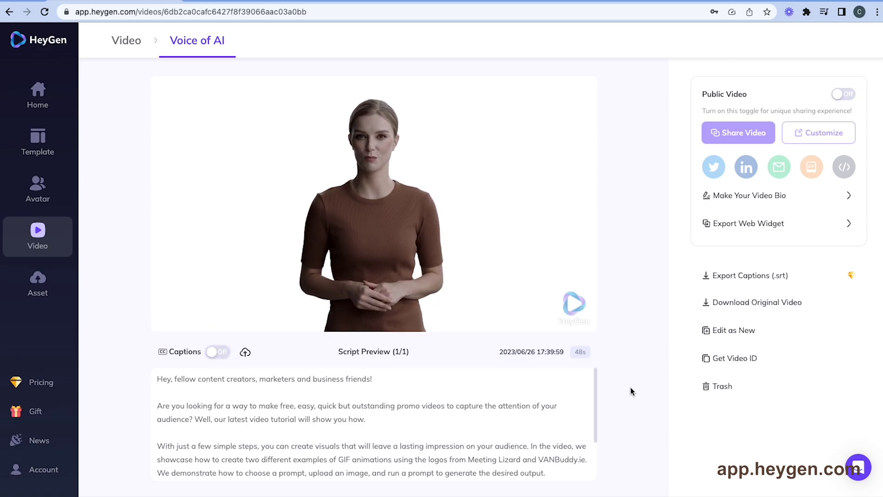
pyautogui.moveTo(231, 307)
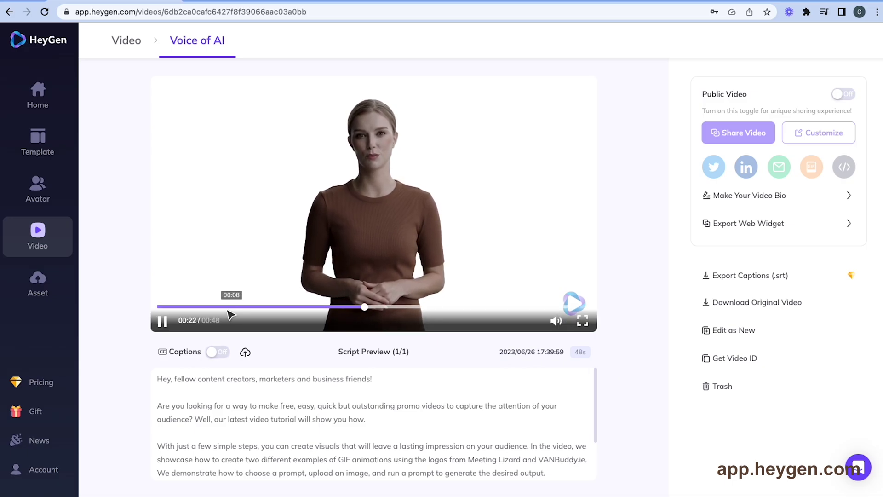
# Pause, resume and seek Voice of AI back to about 27 seconds, selecting VANBuddy.ie in the script.
pyautogui.click(162, 321)
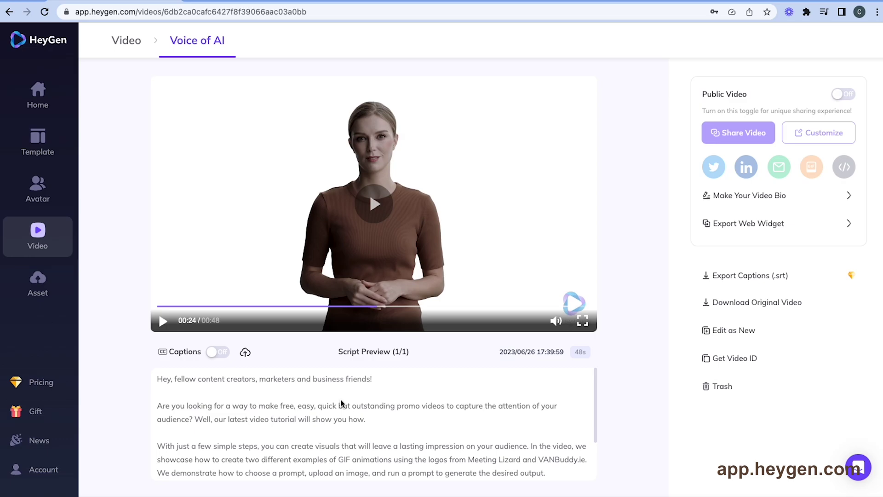
pyautogui.scroll(-3, 344, 411)
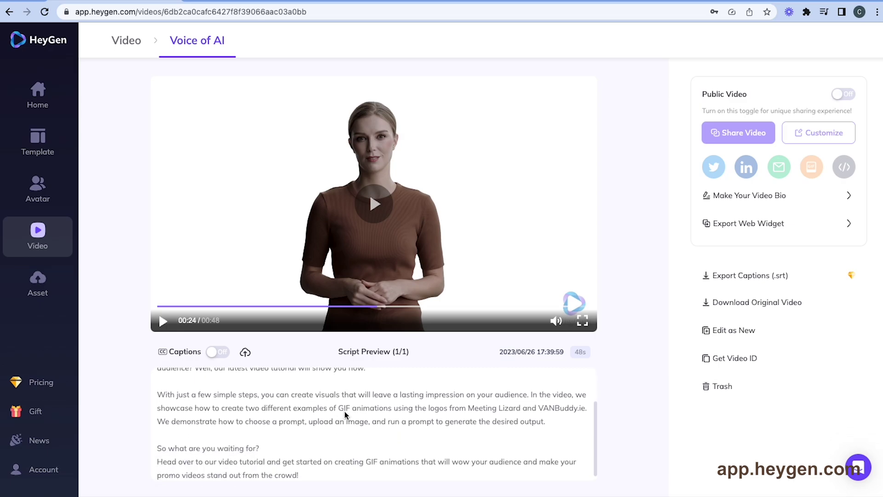
pyautogui.scroll(3, 344, 411)
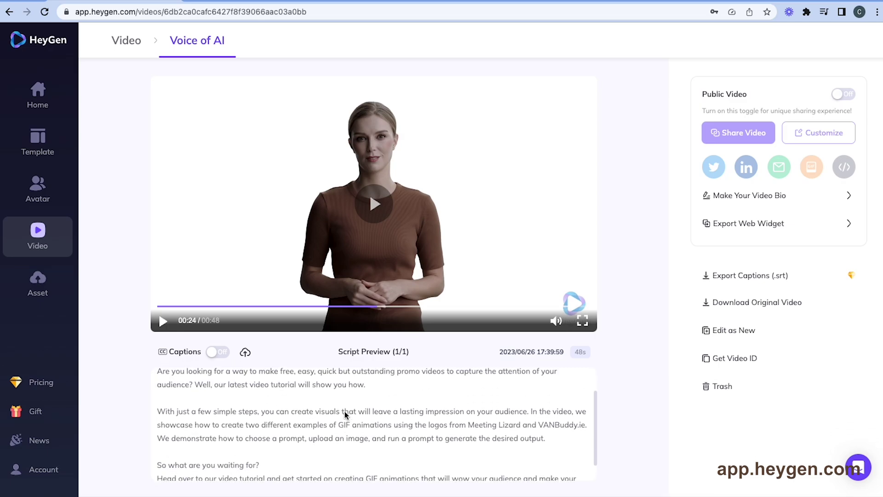
pyautogui.moveTo(540, 425); pyautogui.dragTo(571, 426)
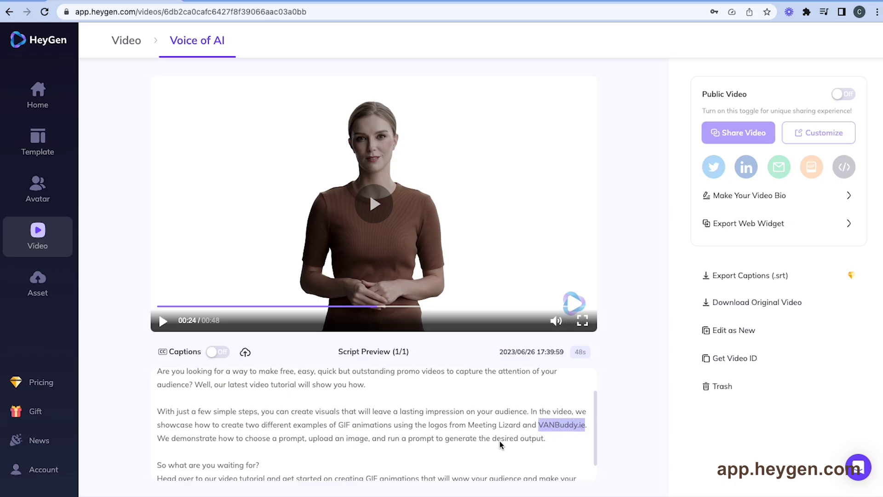
pyautogui.click(163, 319)
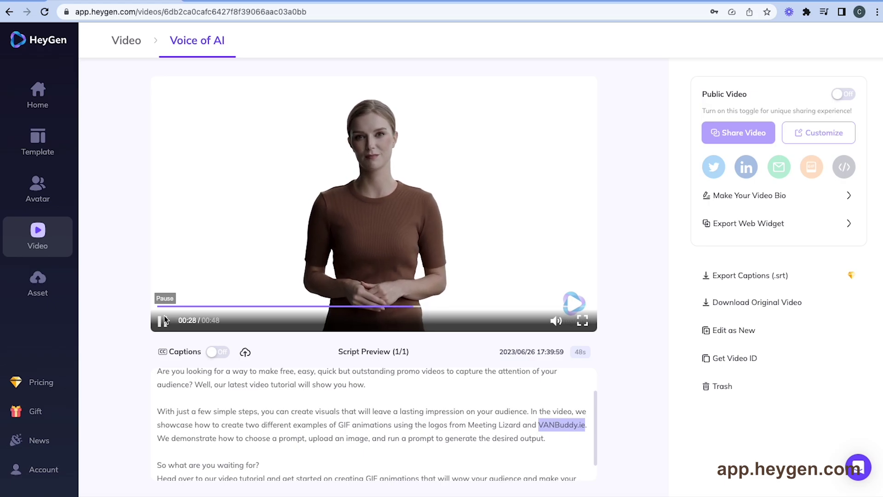
pyautogui.click(164, 320)
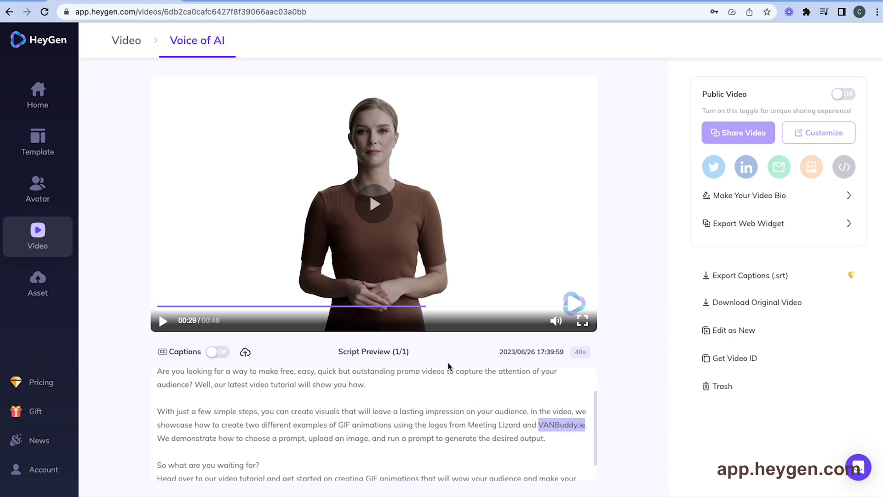
pyautogui.click(417, 307)
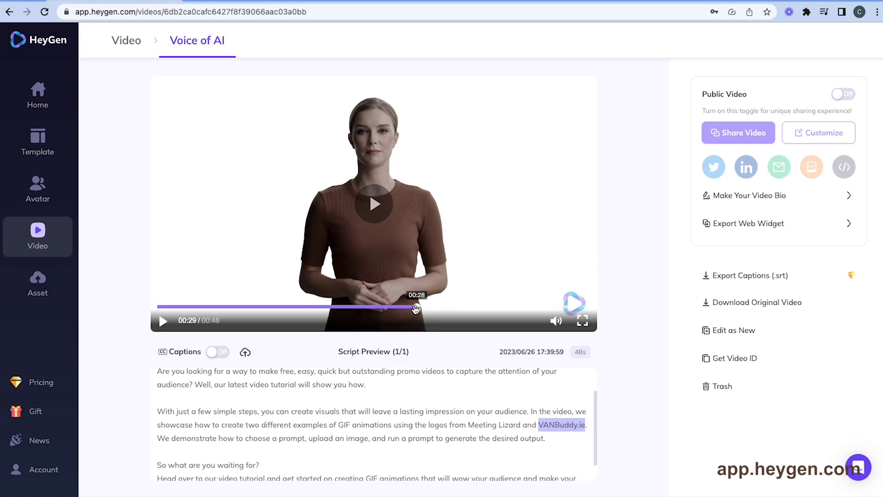
pyautogui.click(163, 320)
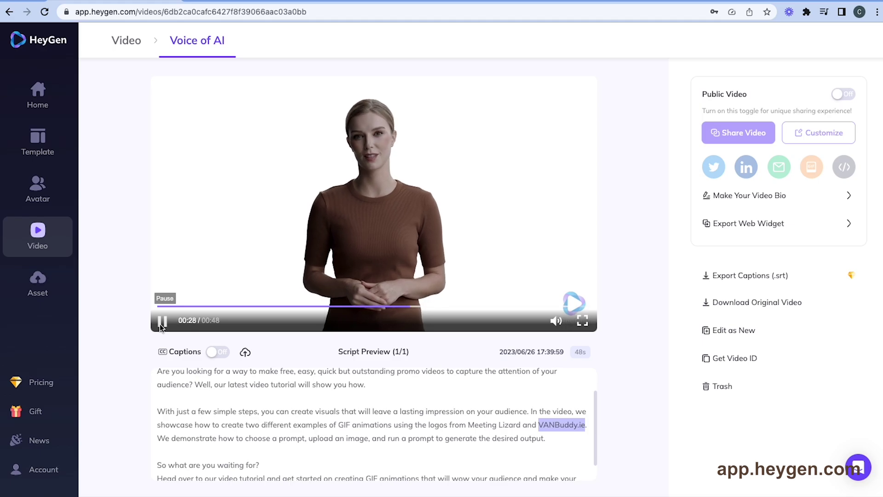
pyautogui.click(160, 324)
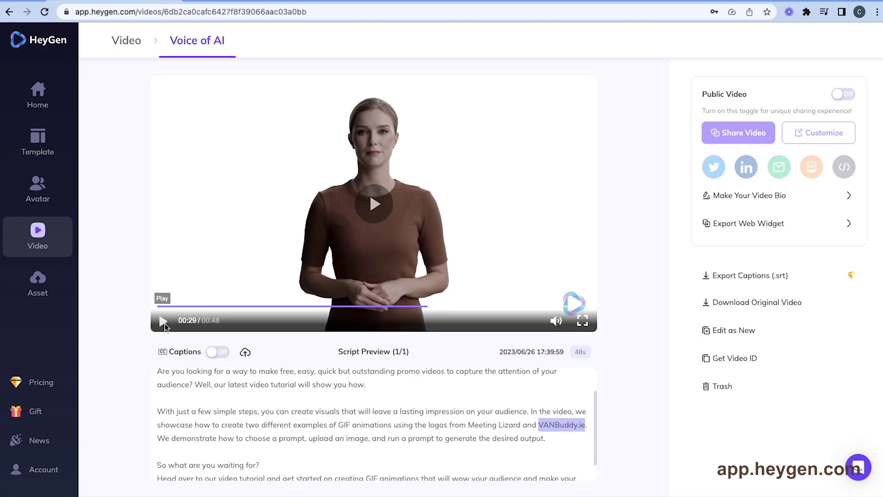
pyautogui.click(165, 323)
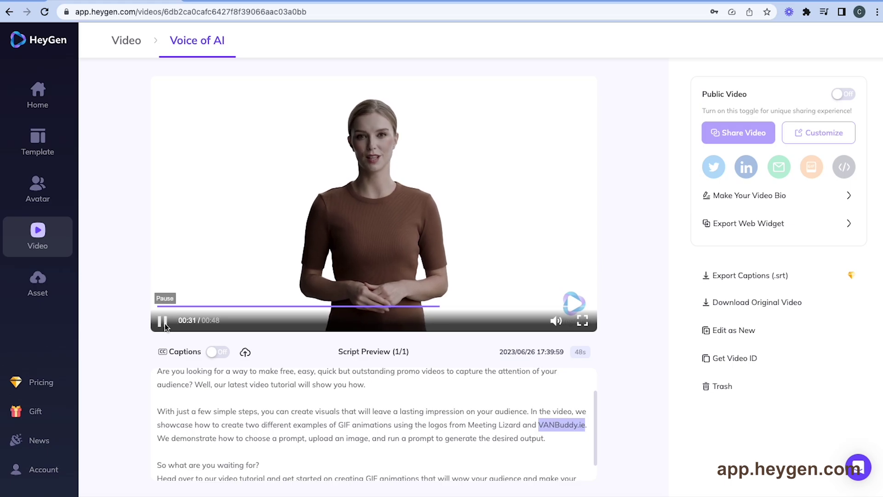
pyautogui.scroll(-2, 297, 438)
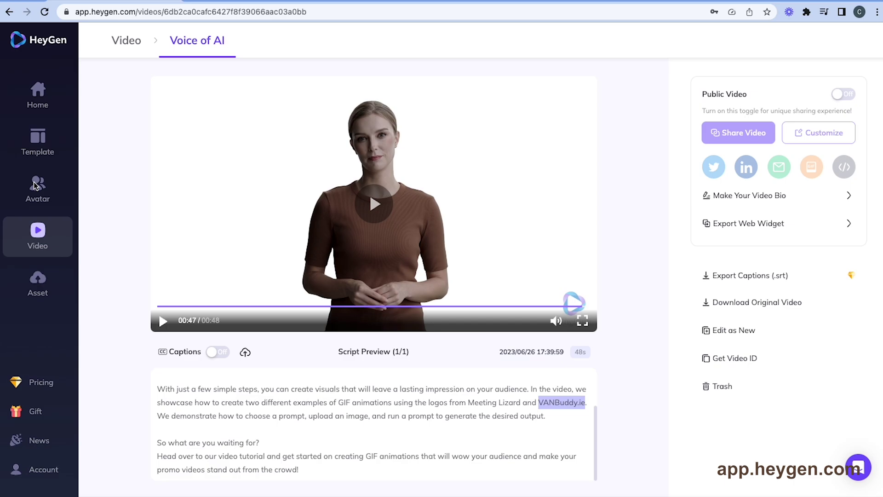
# Play the Tyler in Shirt avatar's sample clip from the Avatars page, then close it.
pyautogui.click(37, 188)
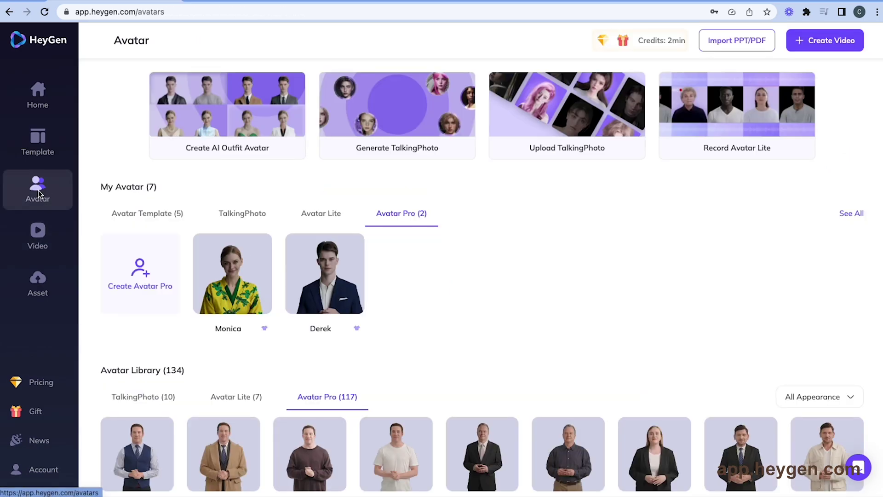
pyautogui.scroll(-5, 261, 304)
pyautogui.scroll(-5, 261, 303)
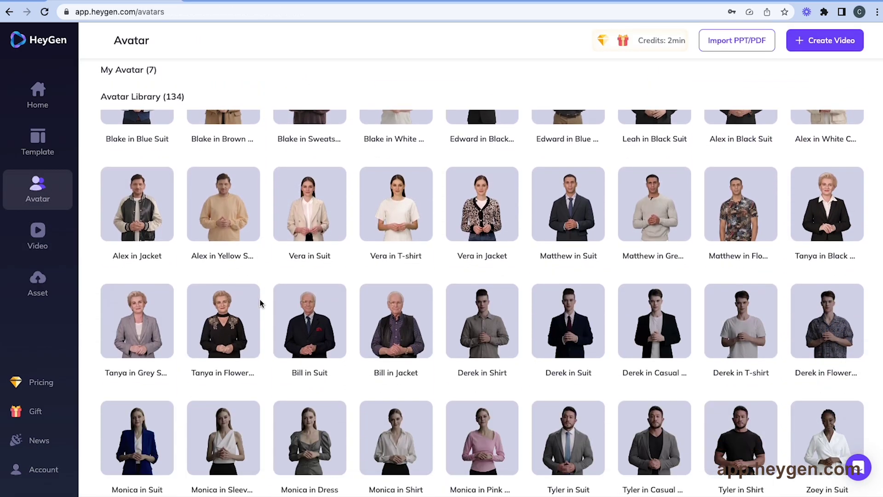
pyautogui.scroll(-4, 261, 304)
pyautogui.scroll(-3, 261, 304)
pyautogui.scroll(-3, 261, 304)
pyautogui.scroll(-3, 261, 303)
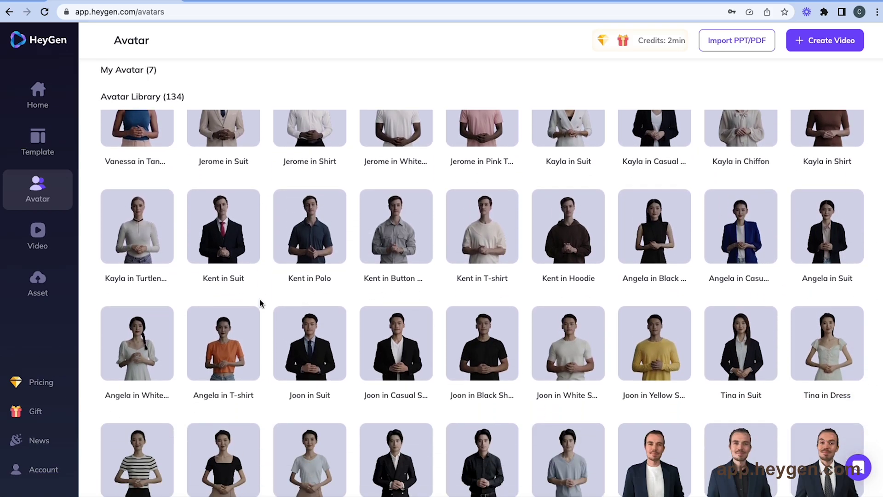
pyautogui.scroll(-5, 261, 304)
pyautogui.click(742, 213)
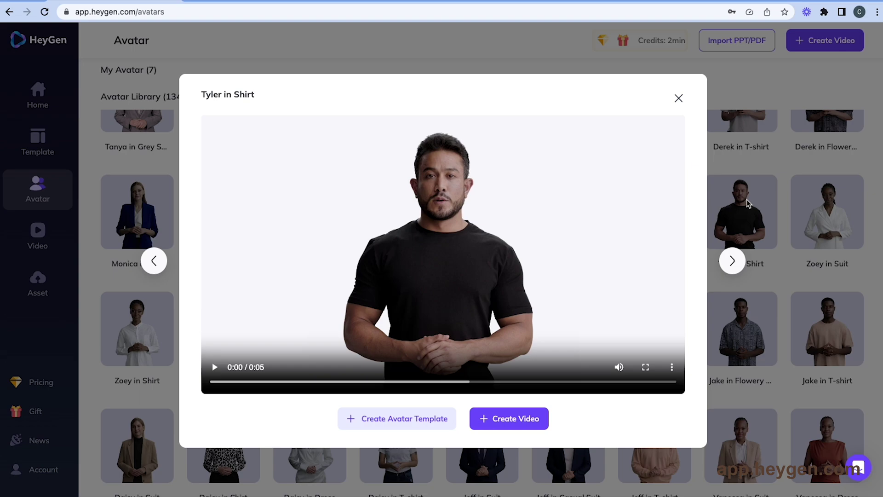
pyautogui.click(215, 367)
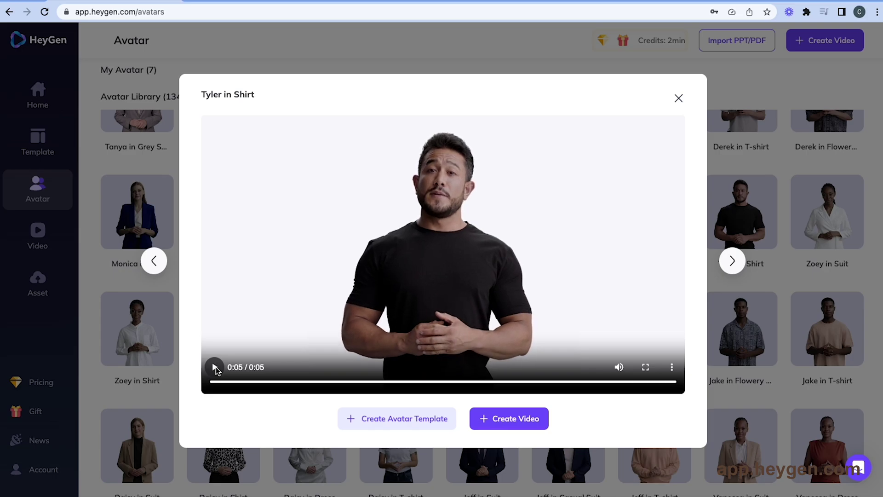
pyautogui.click(680, 101)
pyautogui.scroll(5, 442, 276)
# Play Derek in Shirt's sample clip and start a new video with that avatar.
pyautogui.click(482, 359)
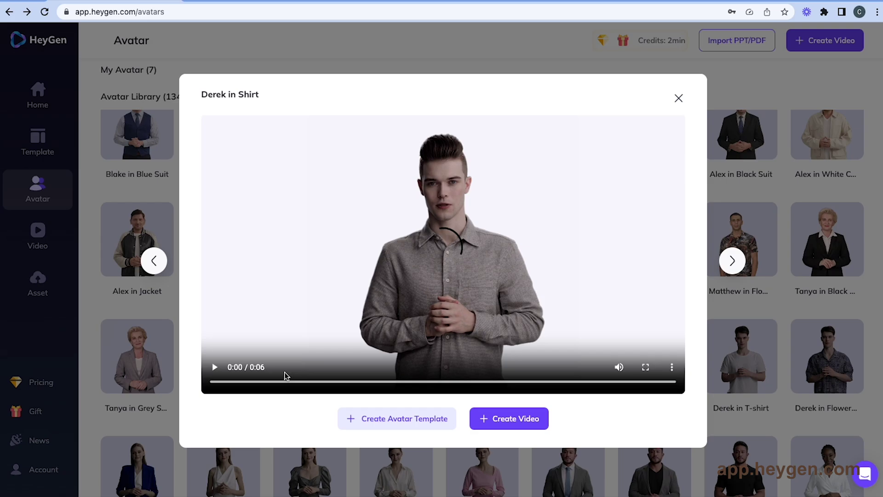
pyautogui.click(214, 367)
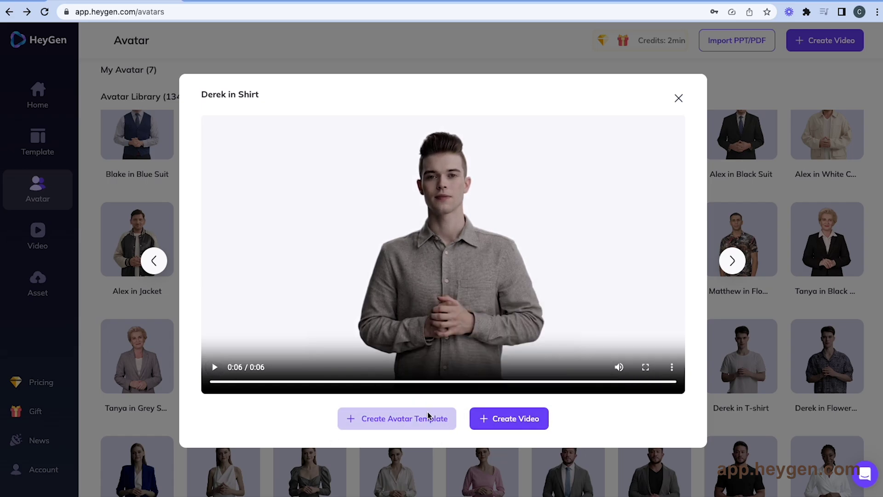
pyautogui.click(521, 414)
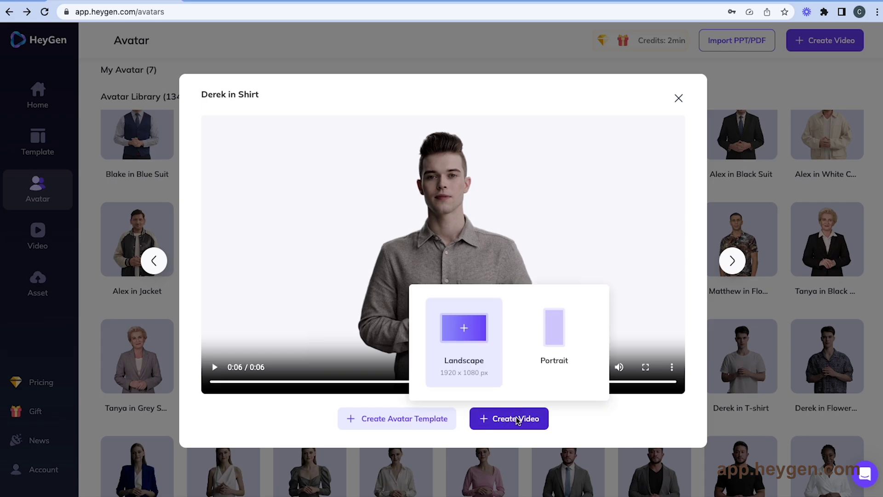
# Create a landscape Derek in Shirt video and add an empty line to its default script.
pyautogui.click(471, 345)
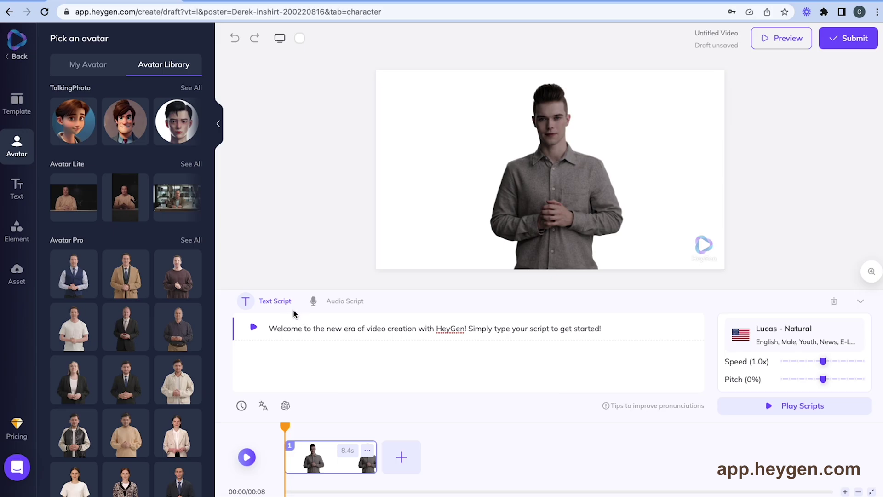
pyautogui.click(312, 330)
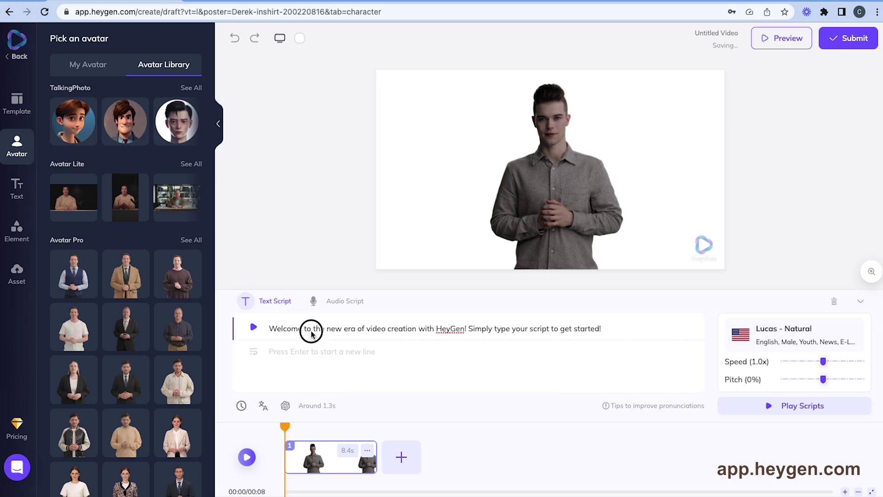
pyautogui.tripleClick(311, 331)
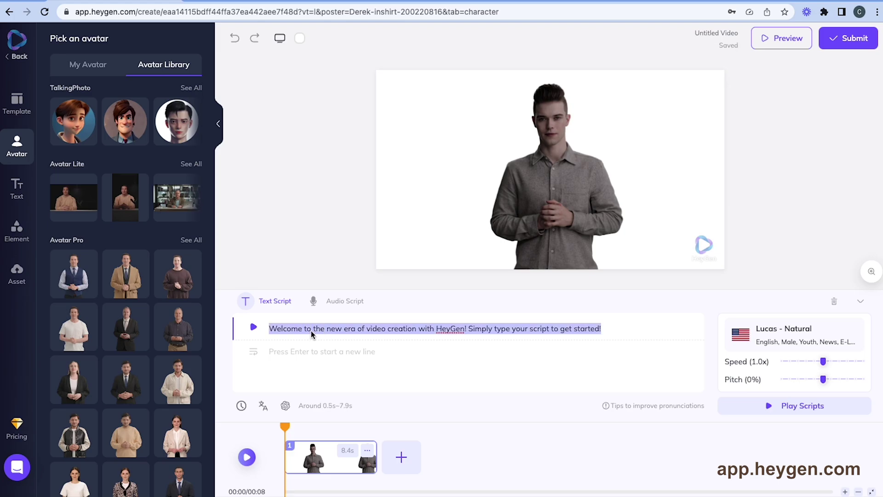
pyautogui.click(329, 348)
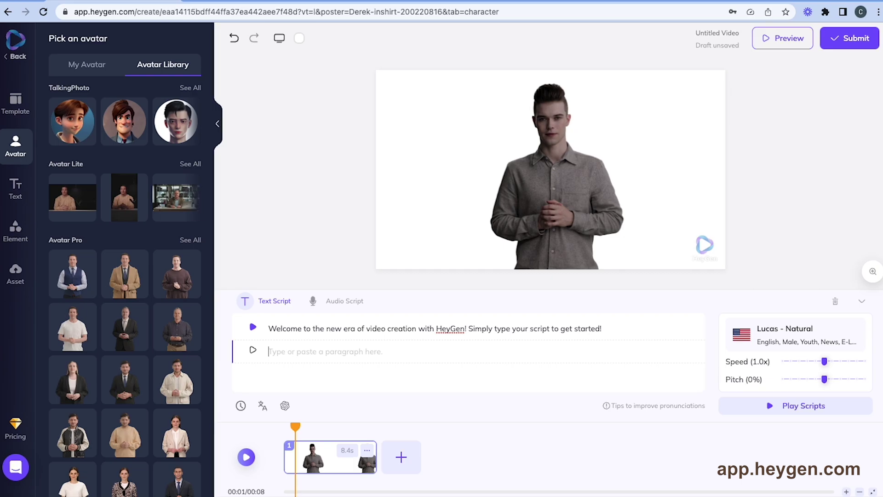
# Replace the default welcome script with the pasted paragraph, deleting its last sentence.
pyautogui.tripleClick(408, 328)
pyautogui.write('Businesses who are looking to create engaging video content for social media, websites, or online advertising with minimal video editing experience can benefit from Heygen’s virtual video creation tool. It’s suggested to experience it yourself or go through reviews to get a clear picture of its effectiveness and performance.')
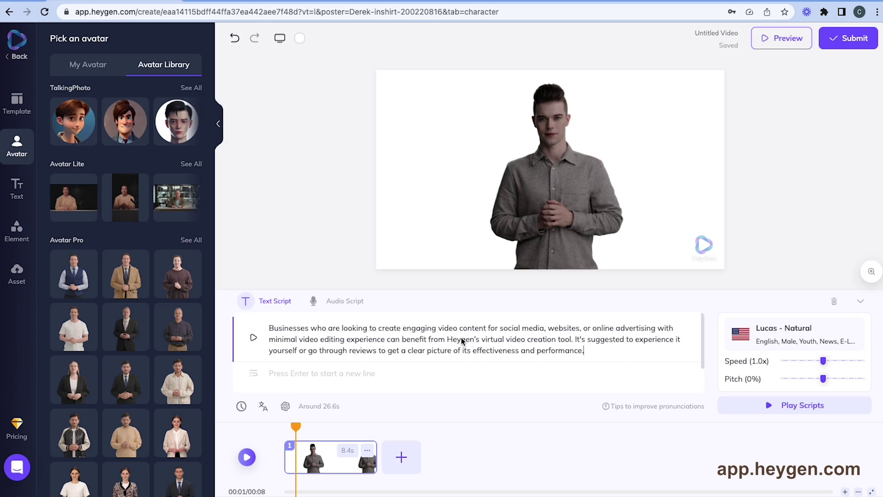
pyautogui.moveTo(575, 339); pyautogui.dragTo(591, 353)
pyautogui.hotkey('ctrl', 'c')
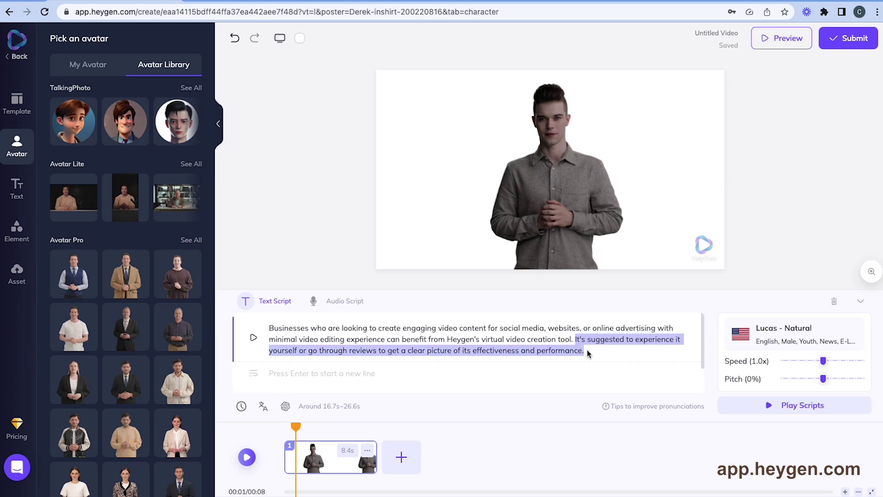
pyautogui.press('BackSpace')
# Paste the removed sentence onto its own line, then paste a third HeyGen paragraph below.
pyautogui.click(337, 362)
pyautogui.hotkey('ctrl', 'v')
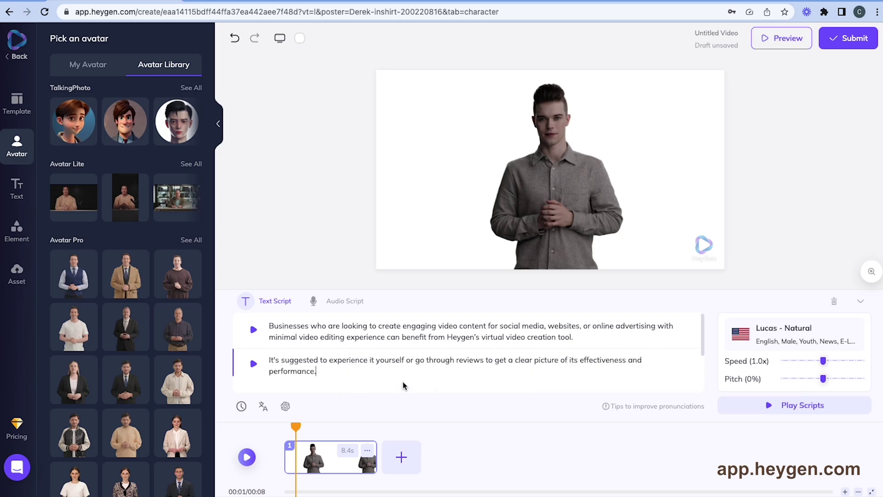
pyautogui.press('Return')
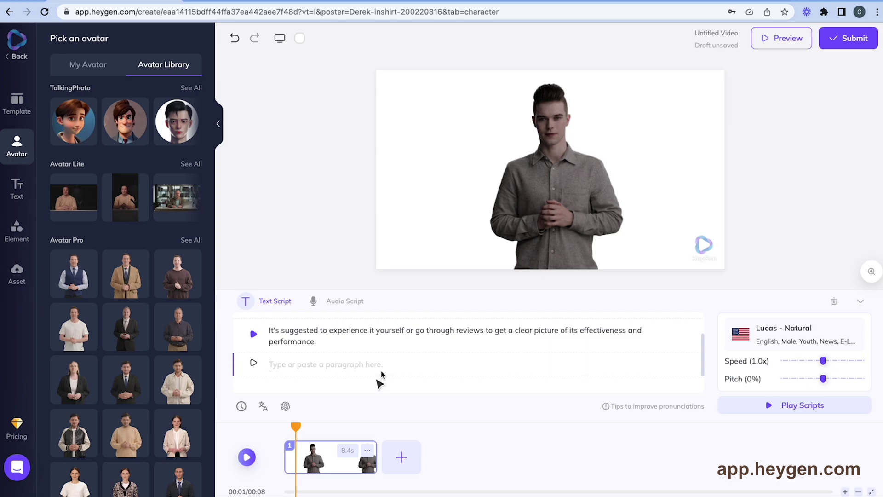
pyautogui.write('Heygen is a well-designed platform that not only simplifies the video creation process but also assists businesses to optimize and reach a broader audience through video hosting and SEO tools.')
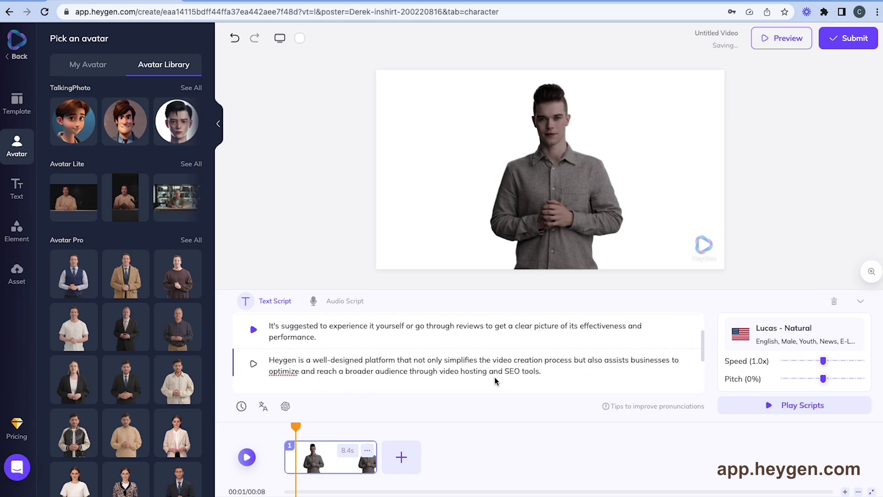
pyautogui.scroll(2, 496, 372)
pyautogui.scroll(-2, 495, 372)
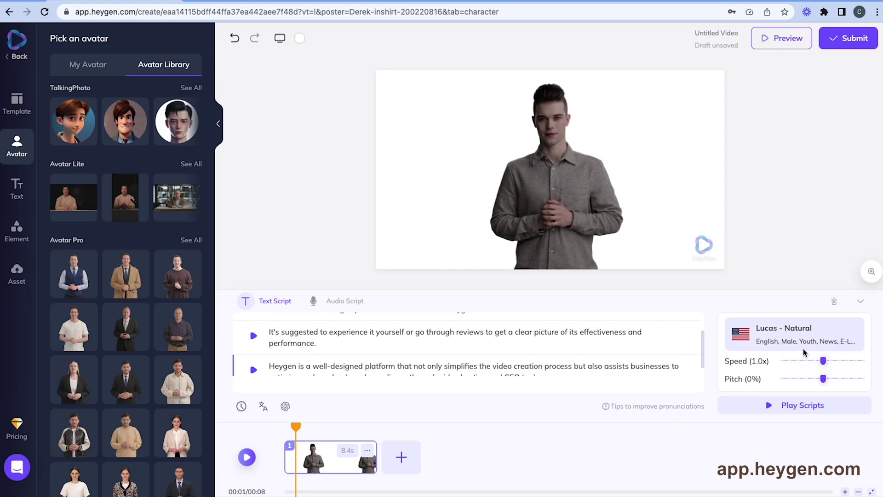
pyautogui.click(793, 335)
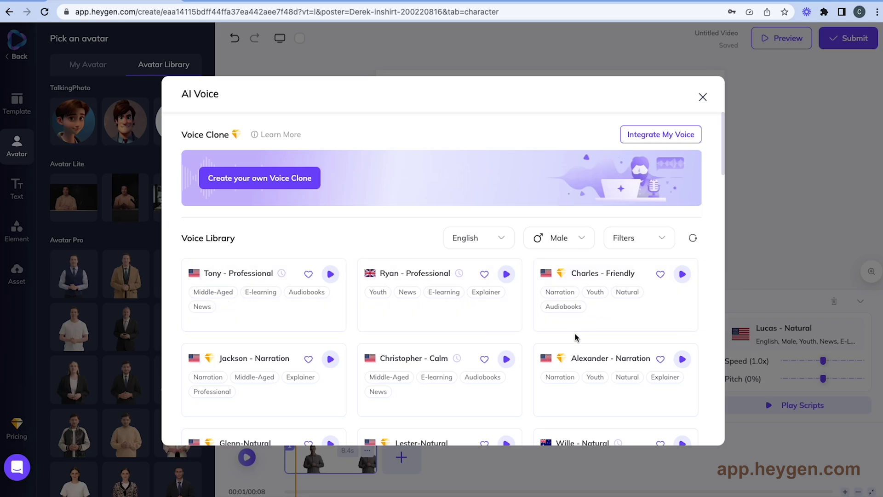
pyautogui.scroll(-3, 574, 334)
pyautogui.scroll(1, 574, 333)
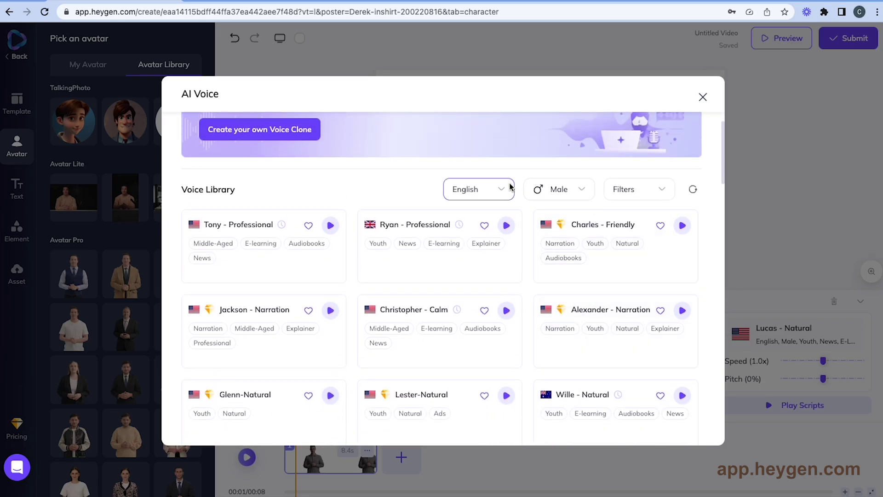
pyautogui.click(510, 189)
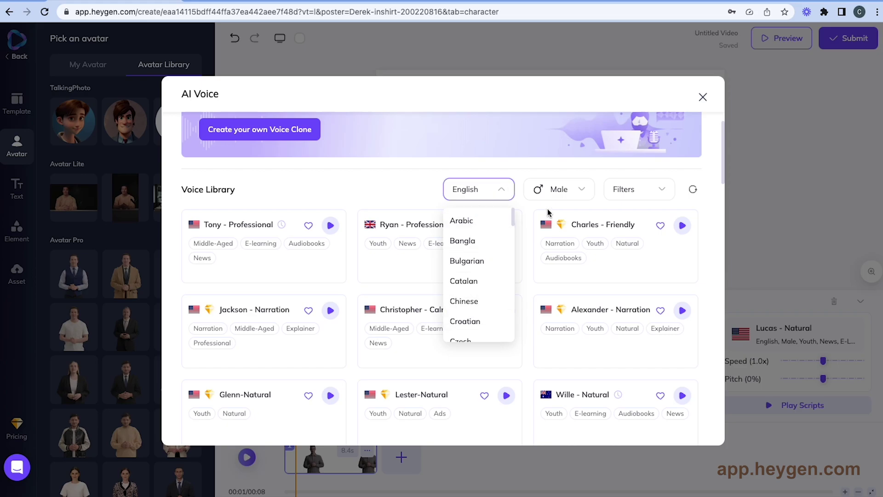
pyautogui.click(580, 193)
pyautogui.click(580, 198)
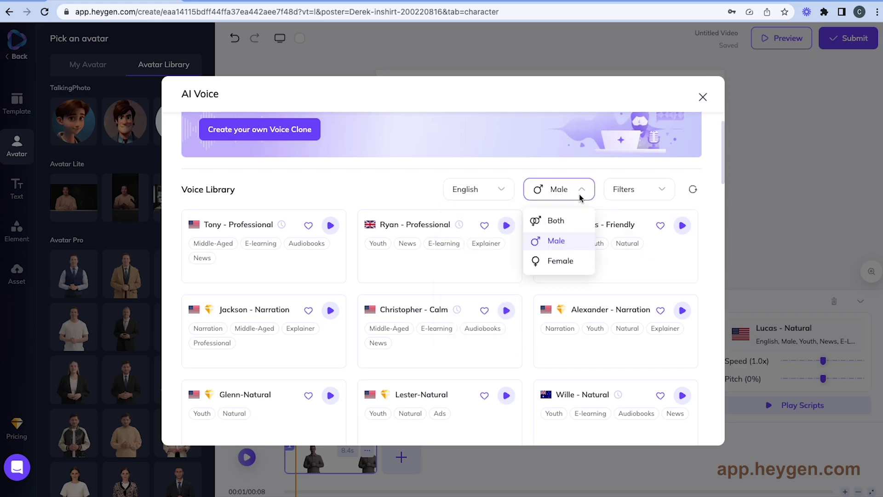
pyautogui.click(661, 195)
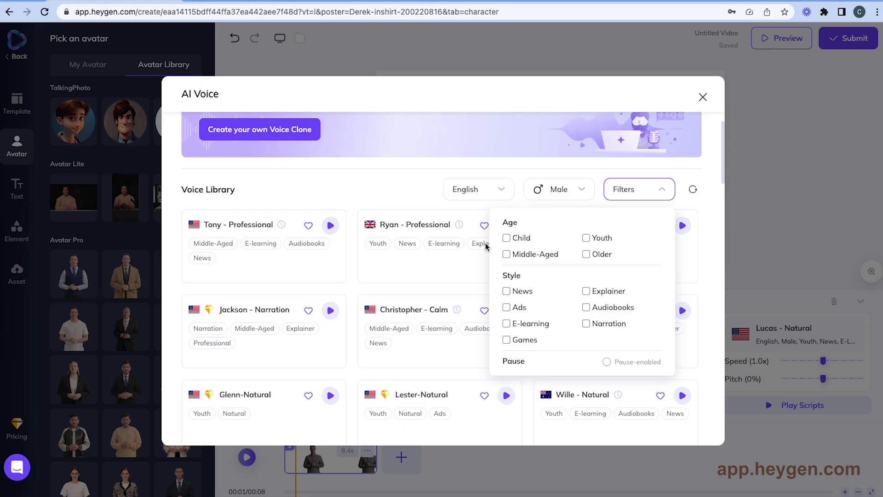
pyautogui.scroll(1, 607, 318)
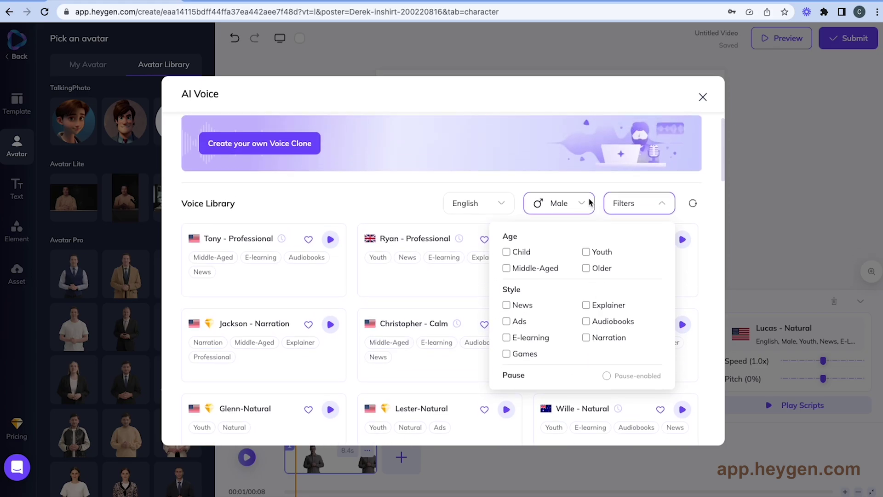
pyautogui.click(721, 188)
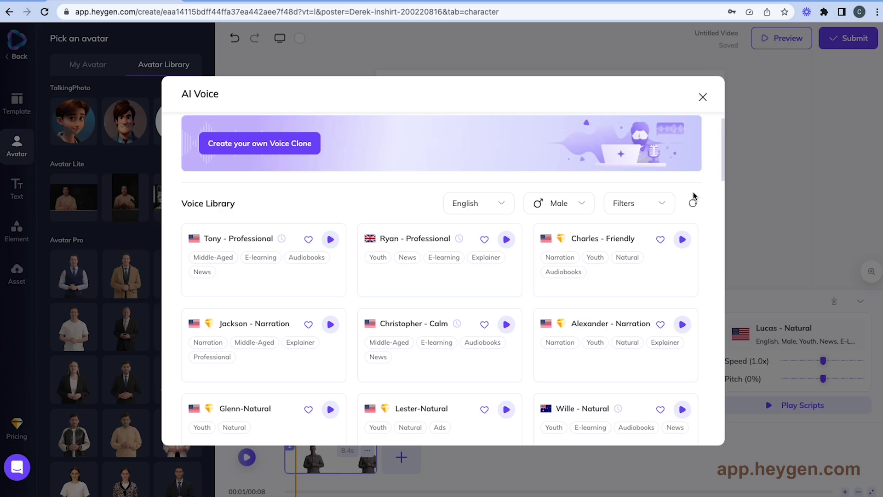
pyautogui.click(703, 97)
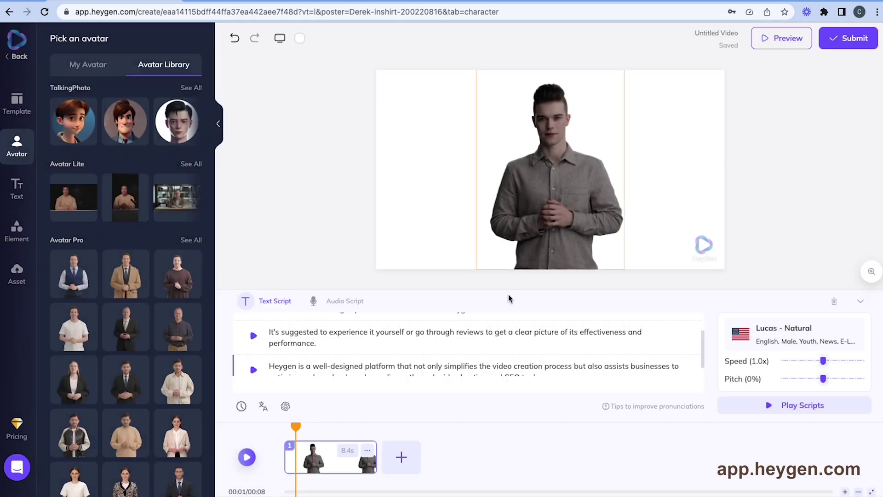
# Play the script in the Lucas voice, scrub to about 26 seconds and back, then replay and stop.
pyautogui.click(770, 407)
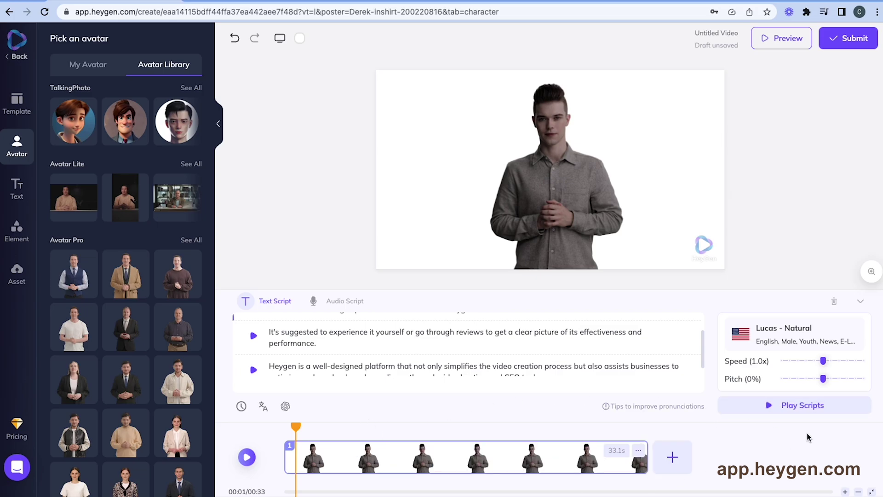
pyautogui.moveTo(296, 428)
pyautogui.mouseDown()
pyautogui.moveTo(588, 432)
pyautogui.moveTo(311, 429)
pyautogui.mouseUp()
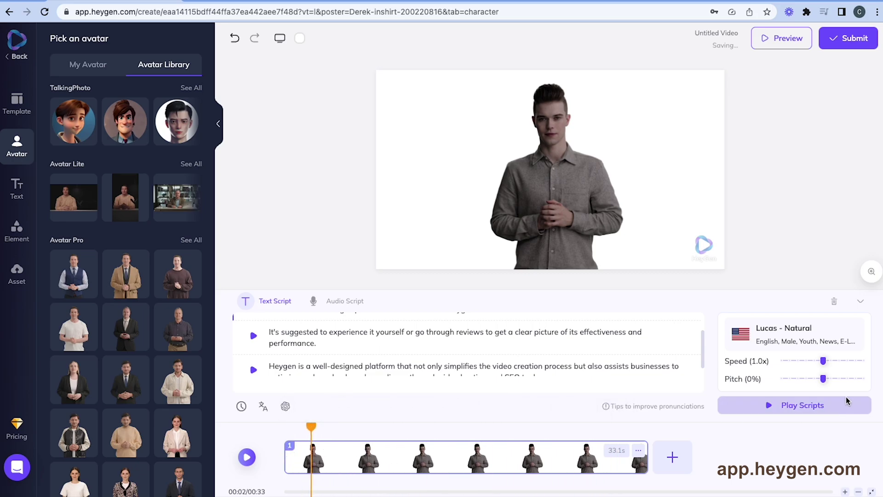
pyautogui.moveTo(311, 428); pyautogui.dragTo(287, 429)
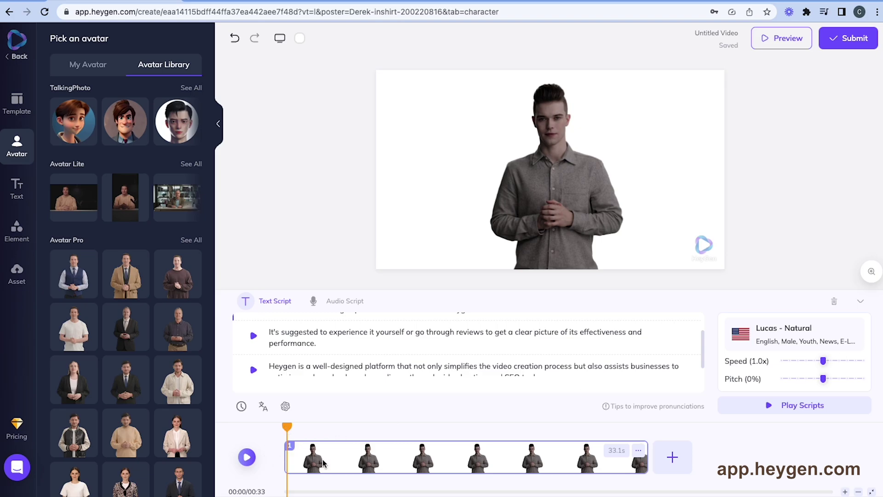
pyautogui.click(764, 406)
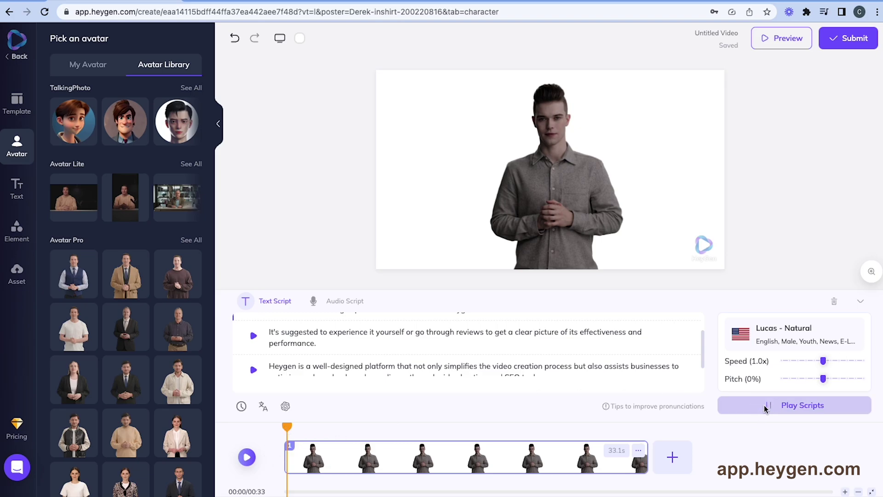
pyautogui.click(764, 405)
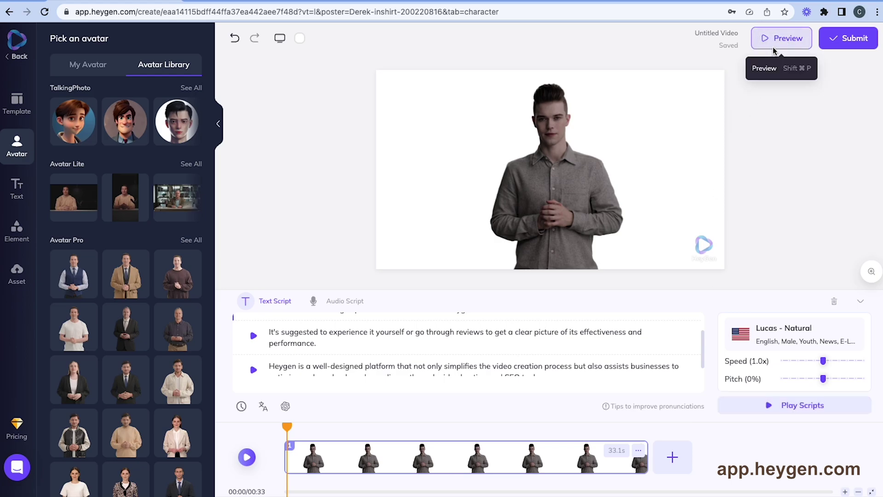
pyautogui.scroll(2, 487, 329)
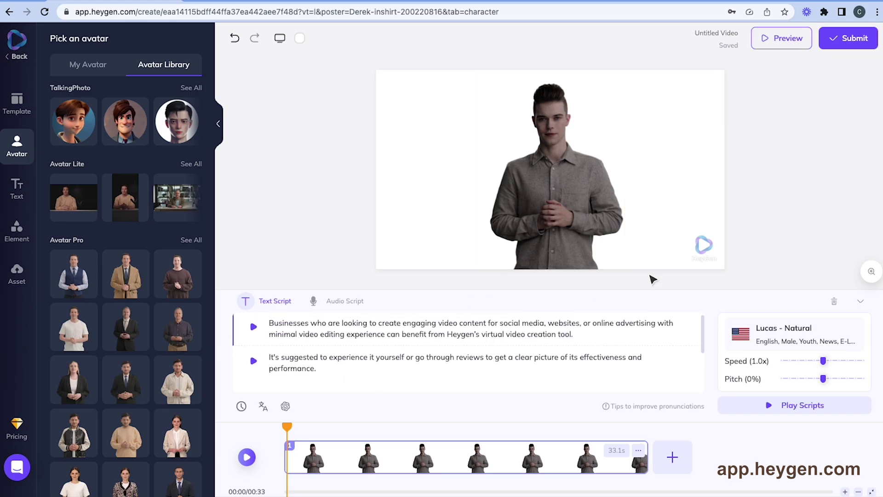
# Preview the Derek avatar video, return to editing, and submit it for rendering.
pyautogui.click(791, 38)
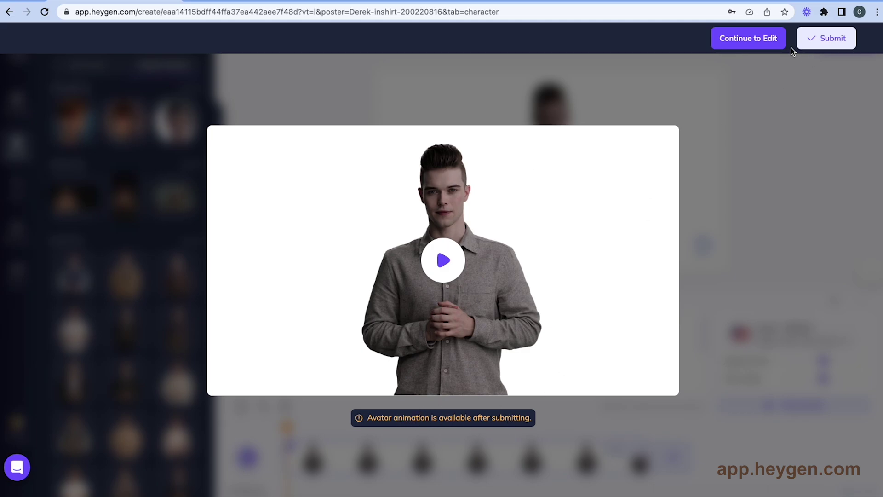
pyautogui.click(748, 38)
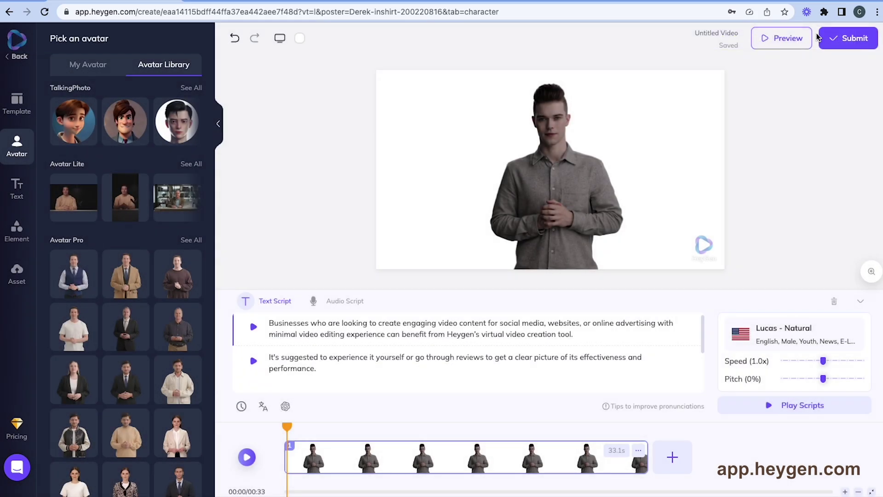
pyautogui.click(841, 36)
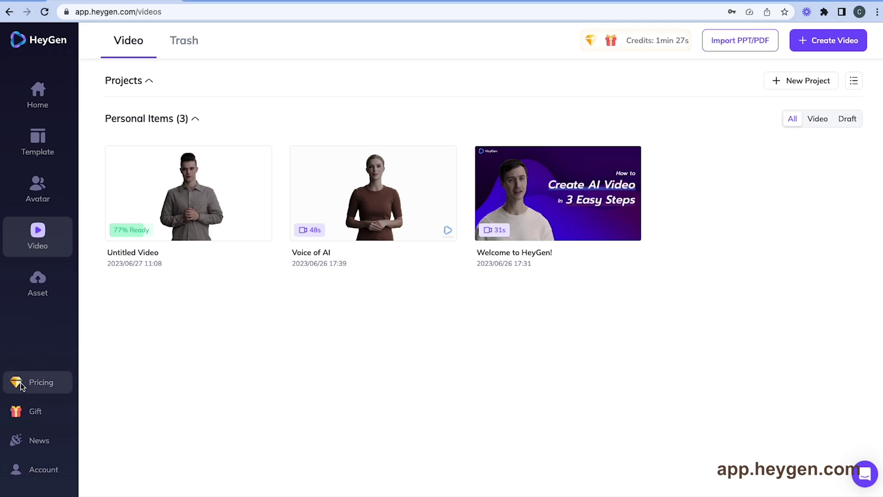
# Review HeyGen's subscription pricing plans and close them while the video renders.
pyautogui.click(33, 382)
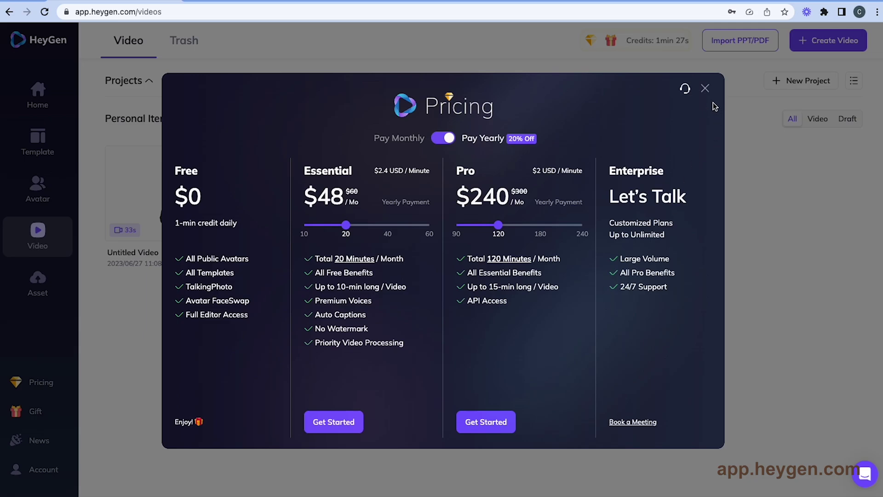
pyautogui.click(705, 88)
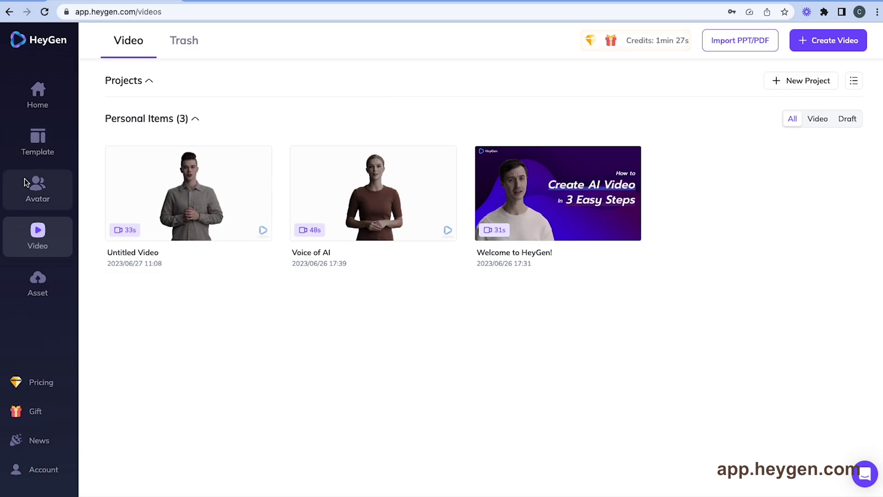
# From the Avatars page, open the Avatar Pro customization instructions.
pyautogui.click(37, 188)
pyautogui.scroll(-5, 167, 267)
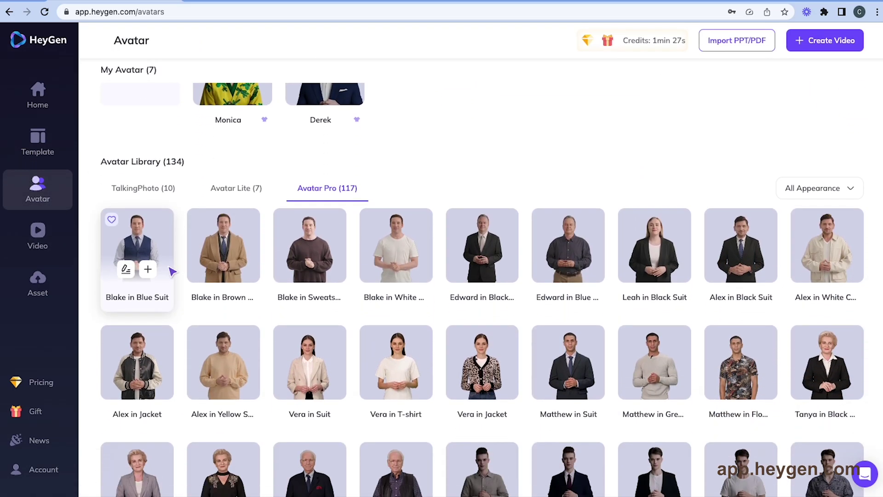
pyautogui.scroll(-3, 168, 268)
pyautogui.scroll(-3, 167, 267)
pyautogui.scroll(-2, 167, 267)
pyautogui.scroll(-1, 167, 265)
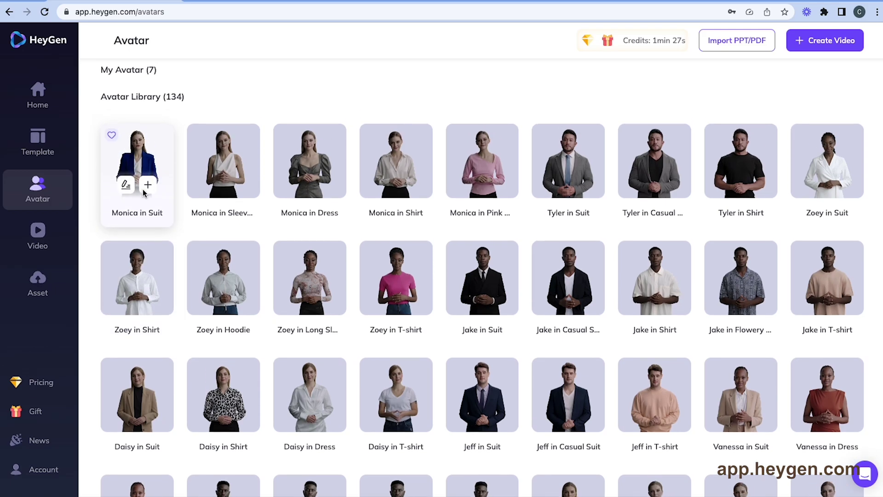
pyautogui.scroll(2, 144, 192)
pyautogui.scroll(2, 144, 192)
pyautogui.scroll(3, 144, 192)
pyautogui.scroll(2, 143, 192)
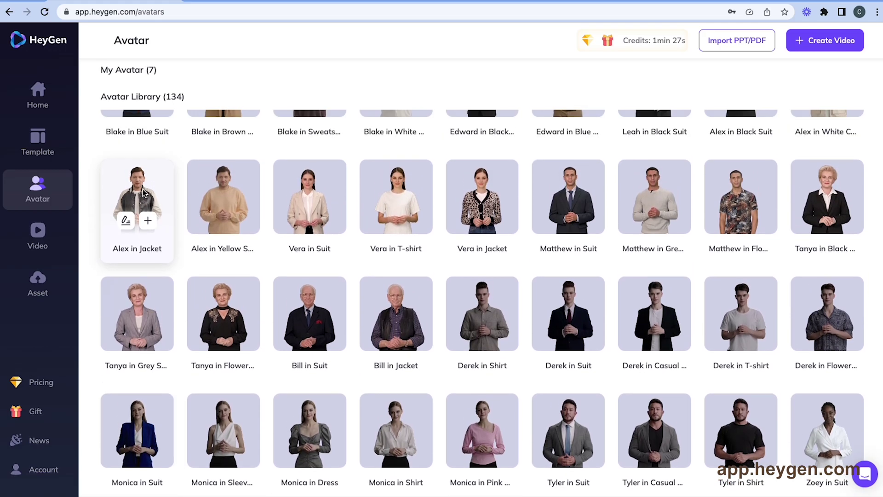
pyautogui.scroll(2, 143, 192)
pyautogui.scroll(1, 143, 192)
pyautogui.scroll(2, 142, 189)
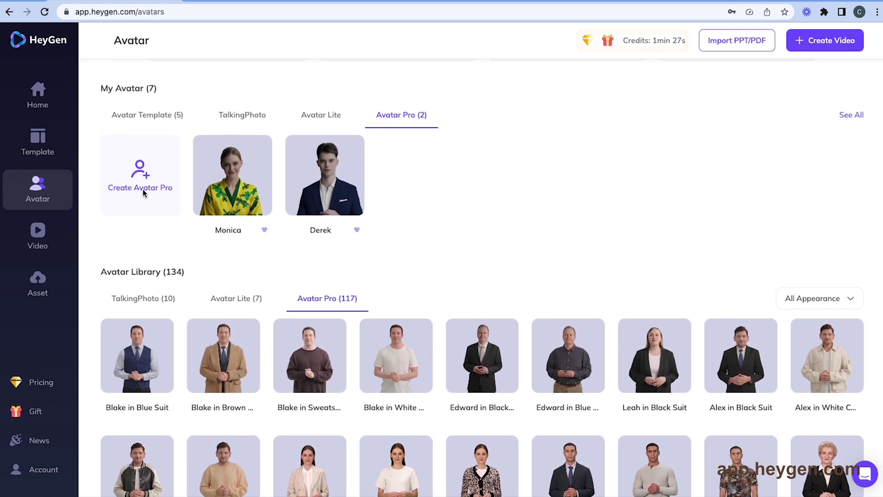
pyautogui.scroll(2, 143, 189)
pyautogui.scroll(2, 143, 189)
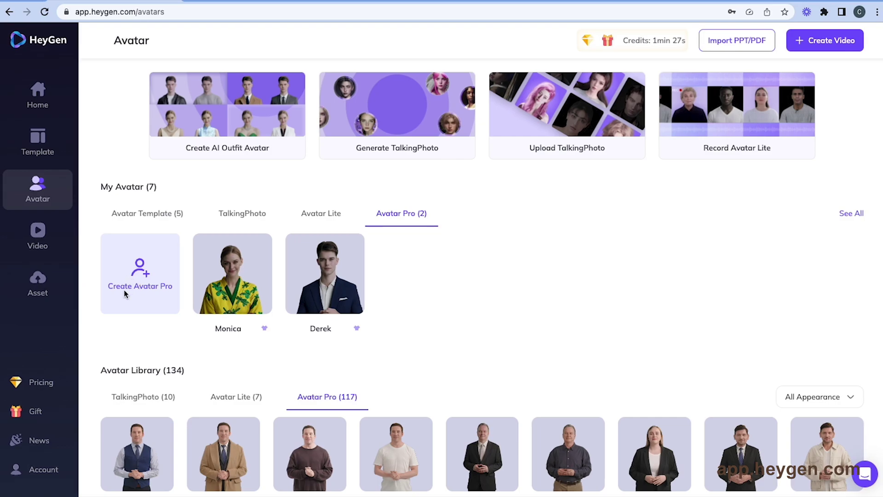
pyautogui.click(133, 274)
pyautogui.click(179, 202)
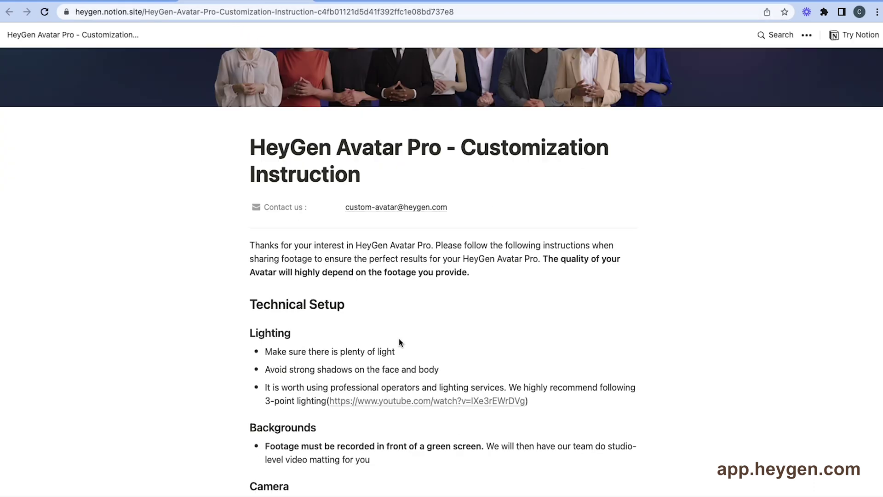
pyautogui.scroll(-2, 399, 327)
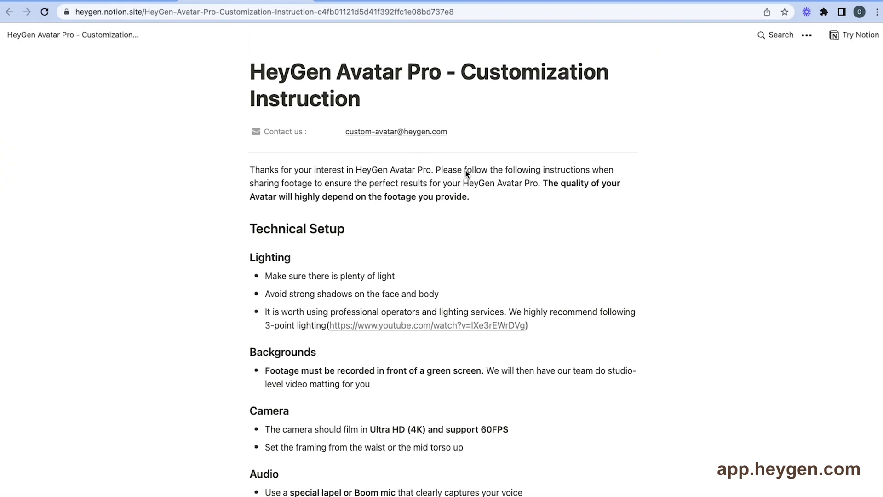
pyautogui.scroll(-2, 318, 229)
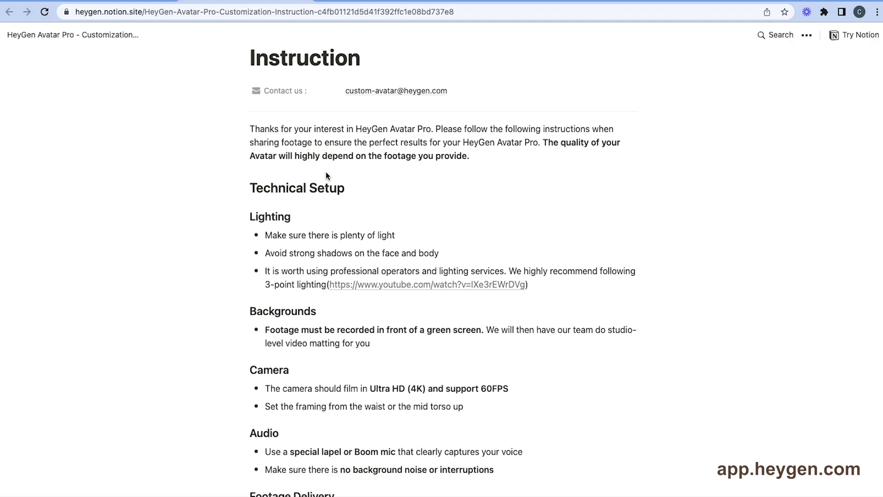
pyautogui.scroll(-2, 251, 308)
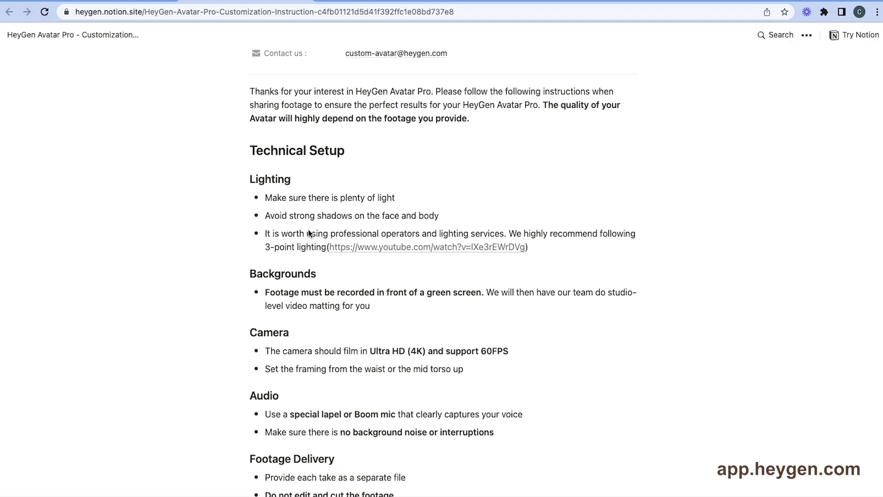
pyautogui.scroll(-4, 285, 346)
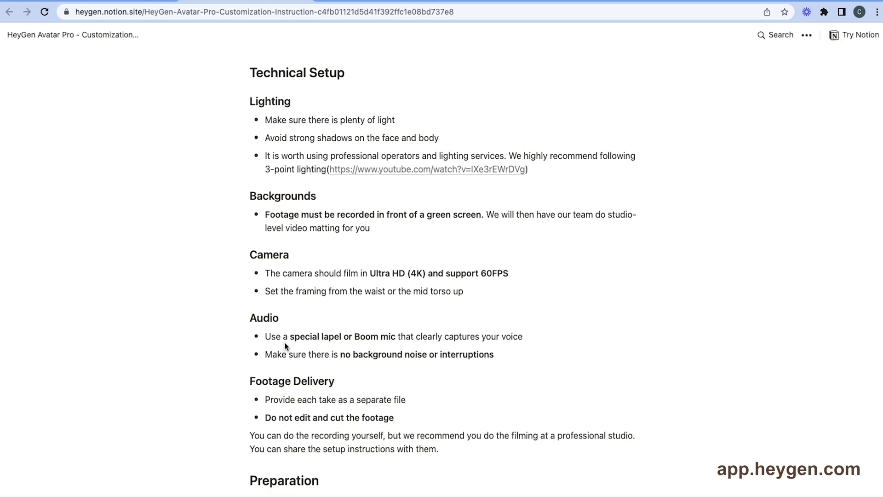
pyautogui.scroll(-3, 286, 346)
pyautogui.scroll(-4, 286, 347)
pyautogui.scroll(-3, 286, 346)
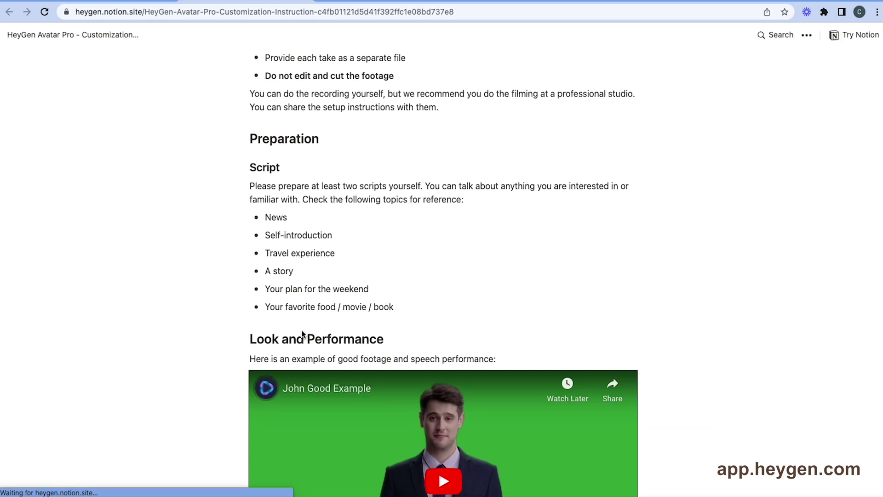
pyautogui.scroll(-4, 390, 285)
pyautogui.scroll(-1, 390, 285)
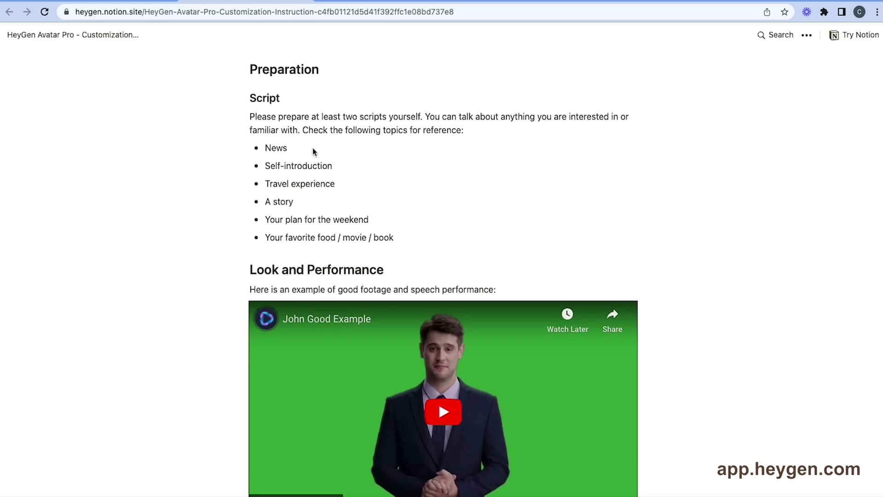
pyautogui.scroll(-3, 324, 252)
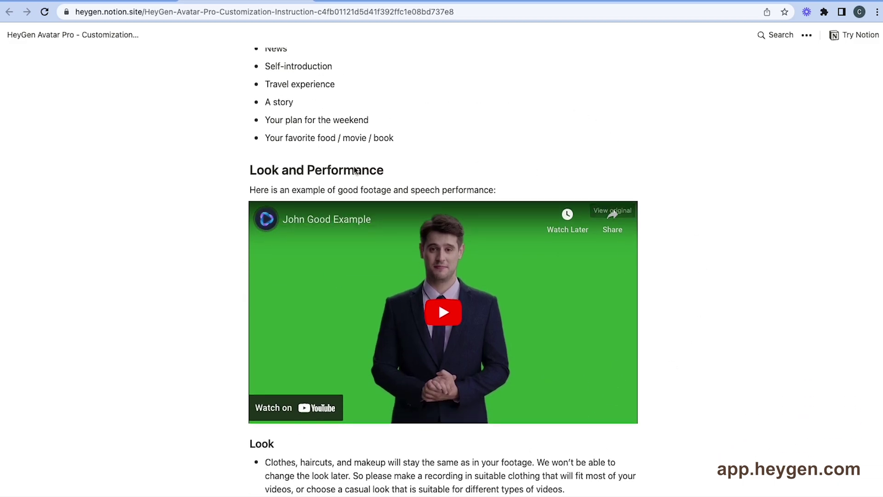
pyautogui.scroll(-3, 443, 433)
pyautogui.scroll(-2, 443, 432)
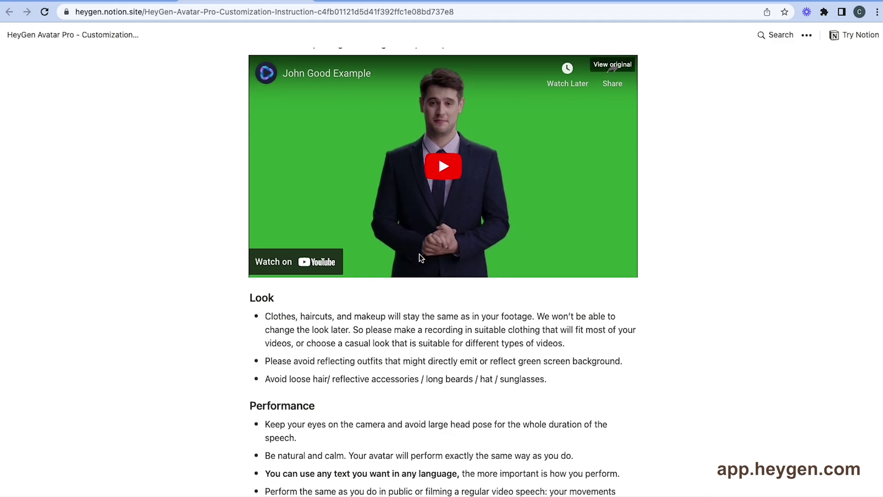
pyautogui.scroll(-2, 419, 255)
pyautogui.scroll(-2, 336, 353)
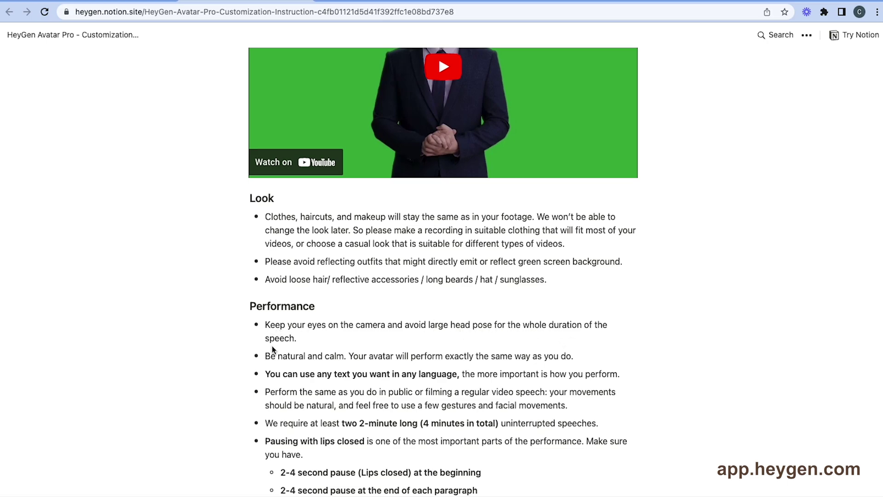
pyautogui.scroll(-1, 271, 345)
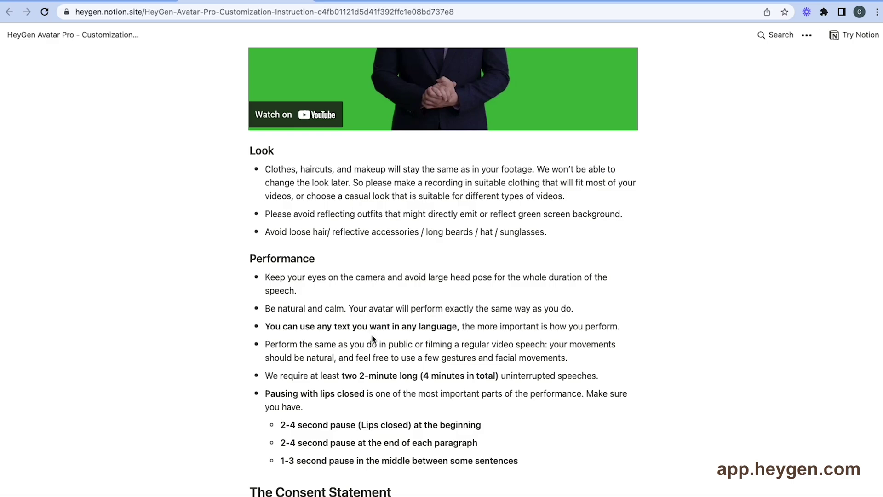
pyautogui.scroll(-1, 357, 366)
pyautogui.scroll(-2, 417, 340)
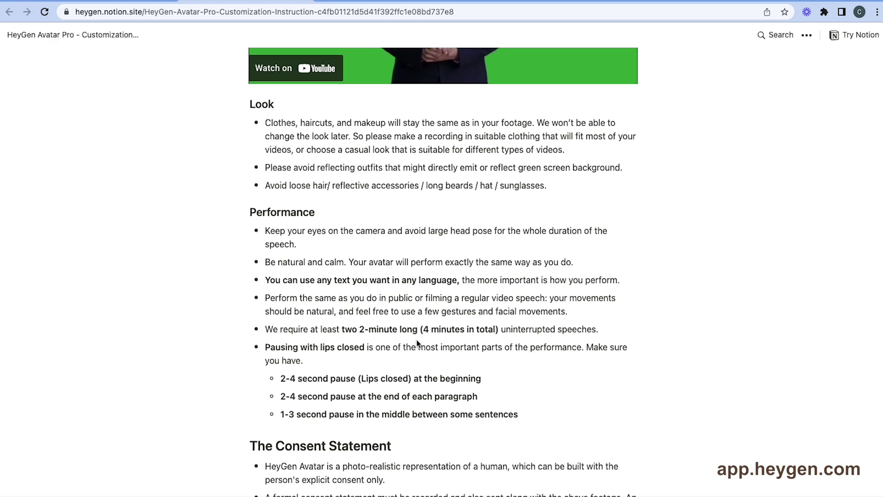
pyautogui.scroll(-2, 415, 340)
pyautogui.scroll(-2, 428, 276)
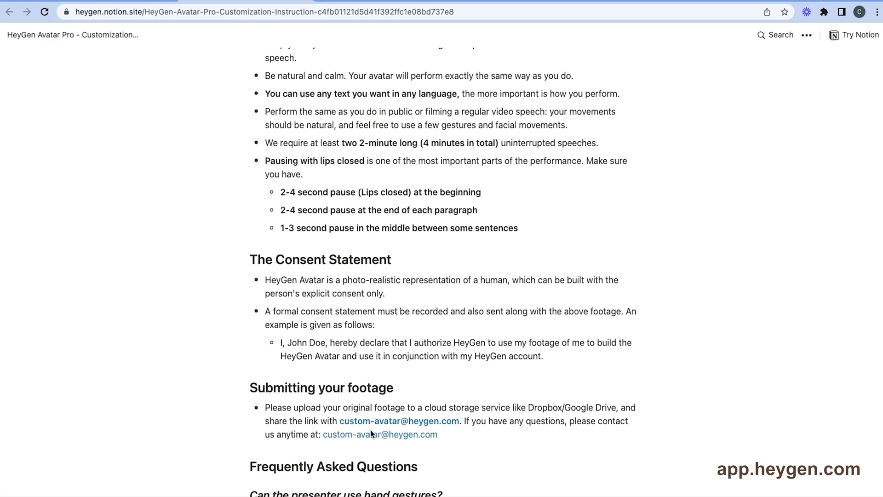
pyautogui.scroll(-1, 371, 319)
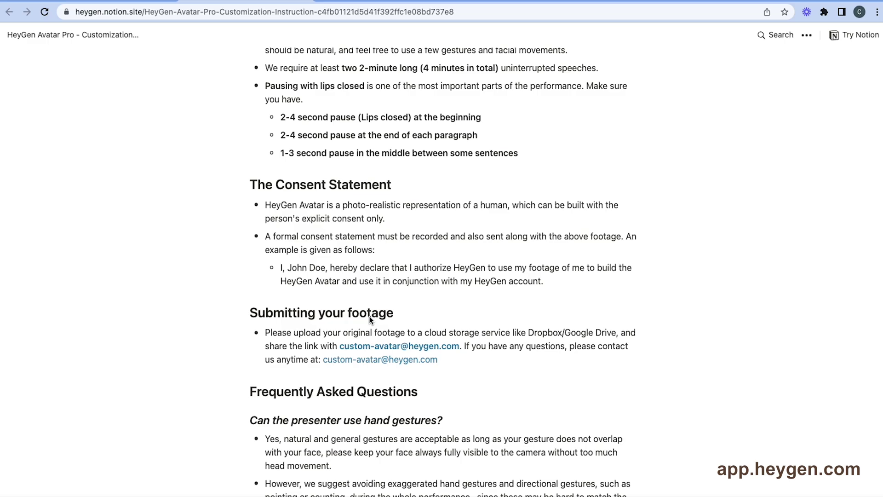
pyautogui.scroll(-1, 375, 312)
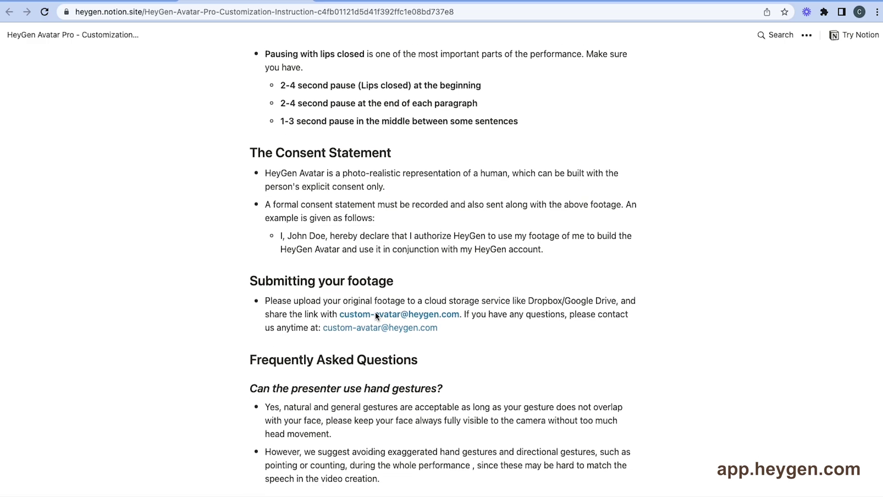
pyautogui.scroll(-1, 378, 309)
pyautogui.scroll(1, 415, 288)
pyautogui.scroll(5, 415, 289)
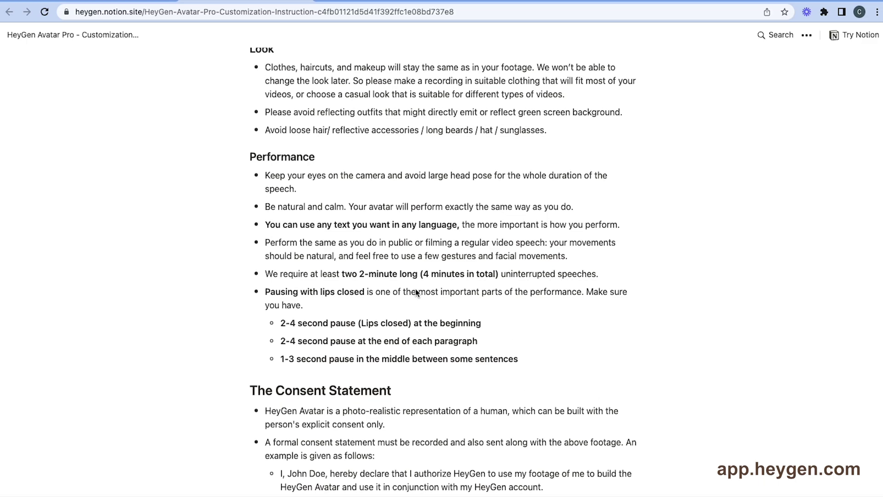
pyautogui.scroll(5, 415, 289)
pyautogui.scroll(-2, 415, 289)
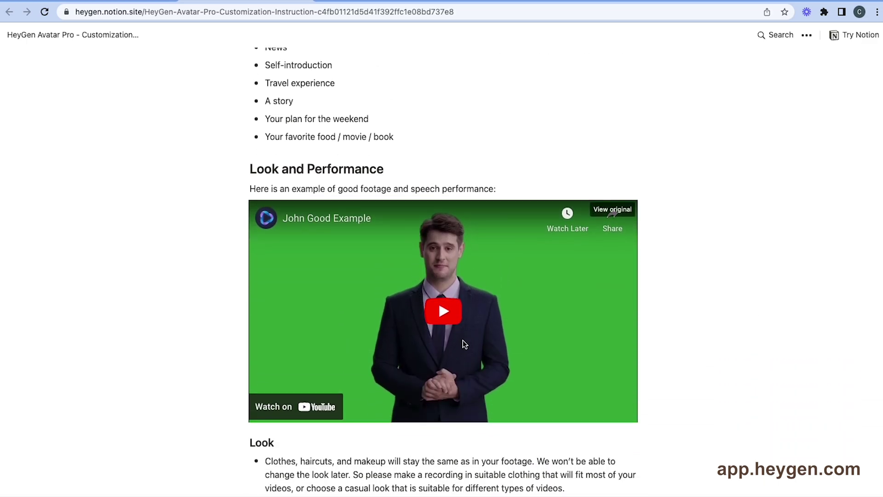
# Play the John Good Example footage video in Notion to 0:21, then pause it.
pyautogui.click(446, 320)
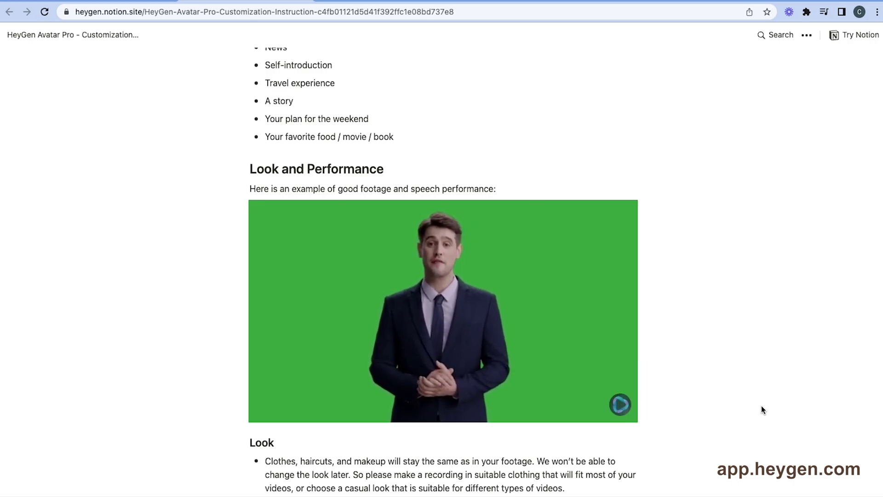
pyautogui.moveTo(425, 328)
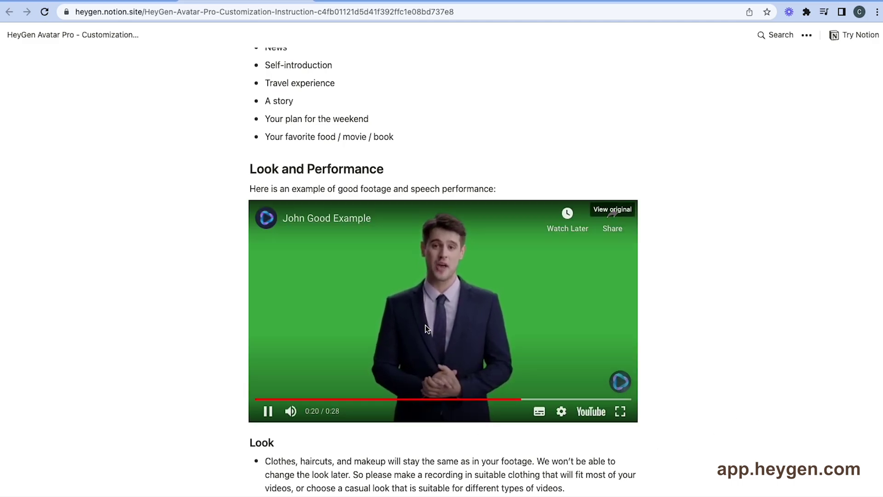
pyautogui.click(269, 411)
pyautogui.scroll(5, 496, 267)
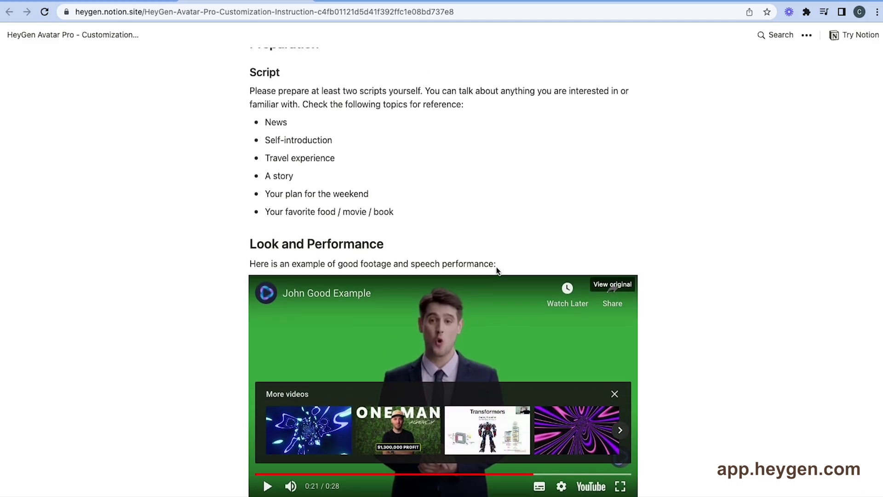
pyautogui.scroll(10, 496, 267)
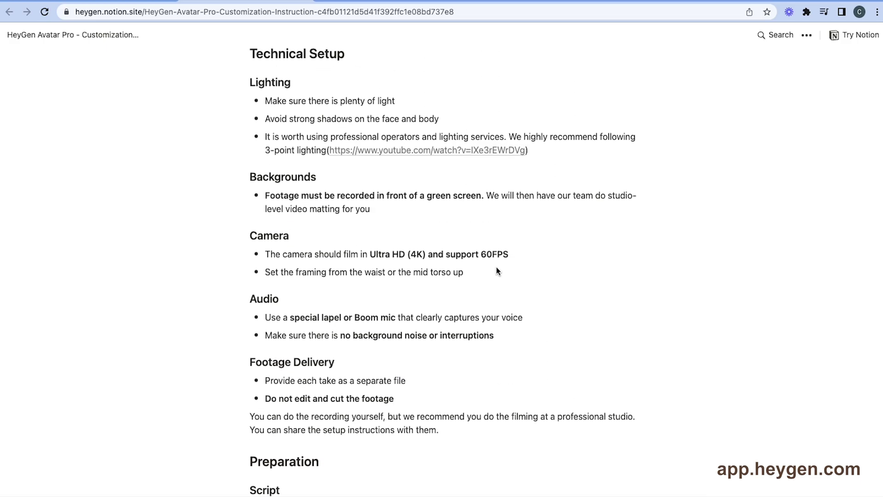
pyautogui.scroll(5, 496, 266)
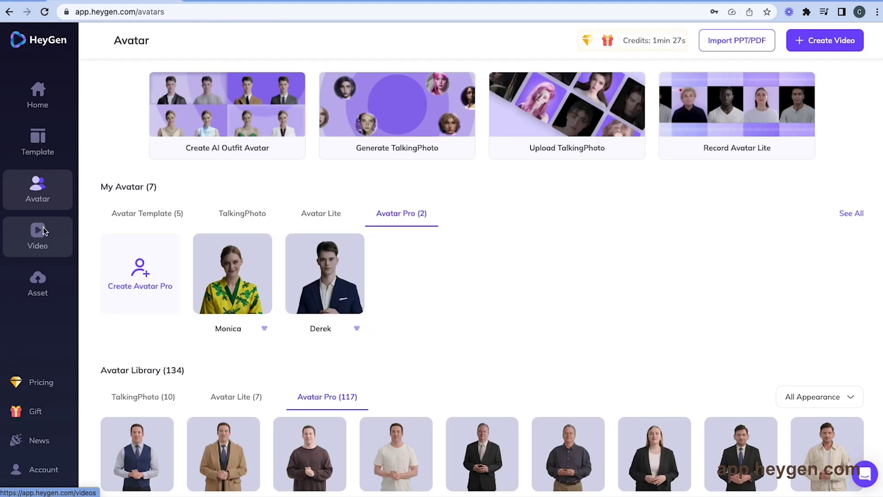
# In the HeyGen video library, start renaming the 33-second Untitled Video.
pyautogui.click(44, 231)
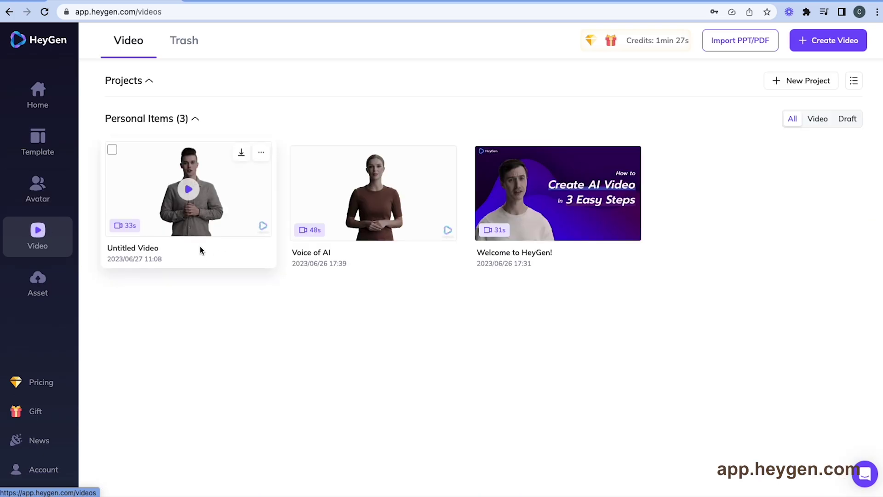
pyautogui.click(153, 251)
pyautogui.write('Lucas - Demo')
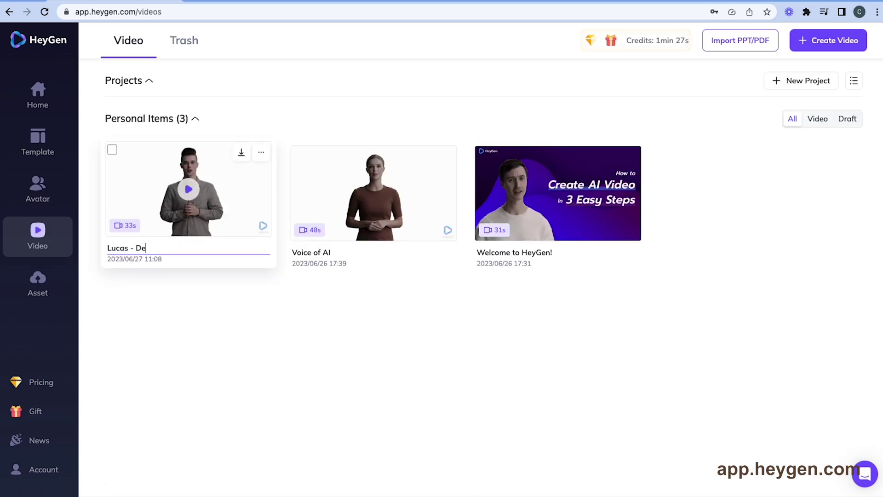